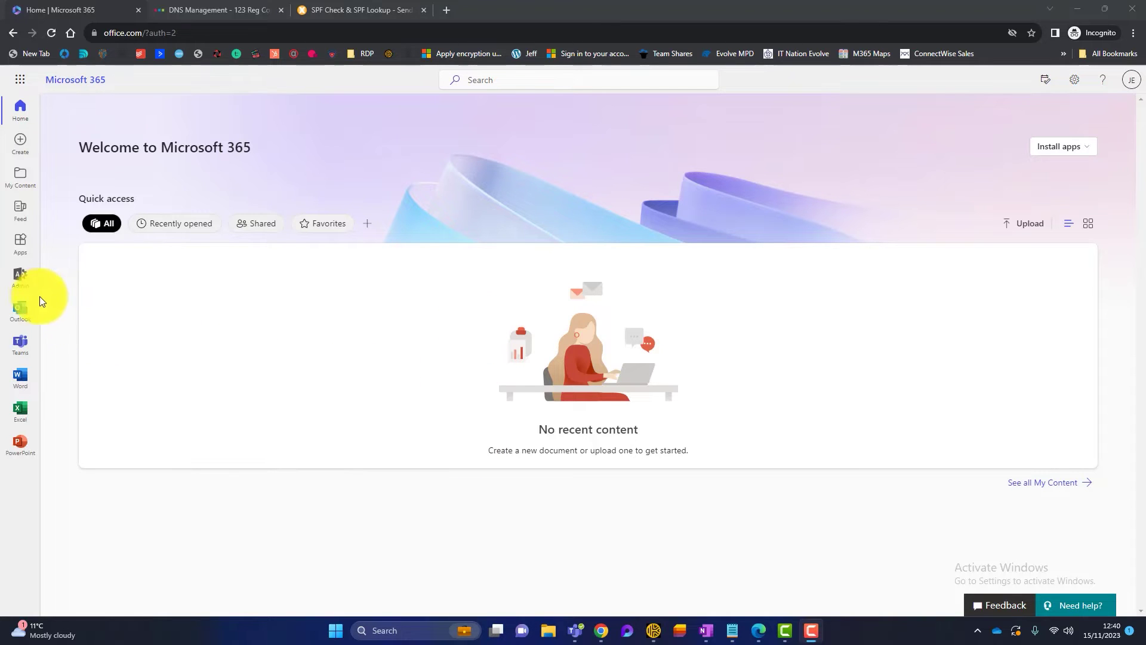
- Open the admin center's Settings > Domains page to see integral2it.co.uk's incomplete setup status
left_click(23, 284)
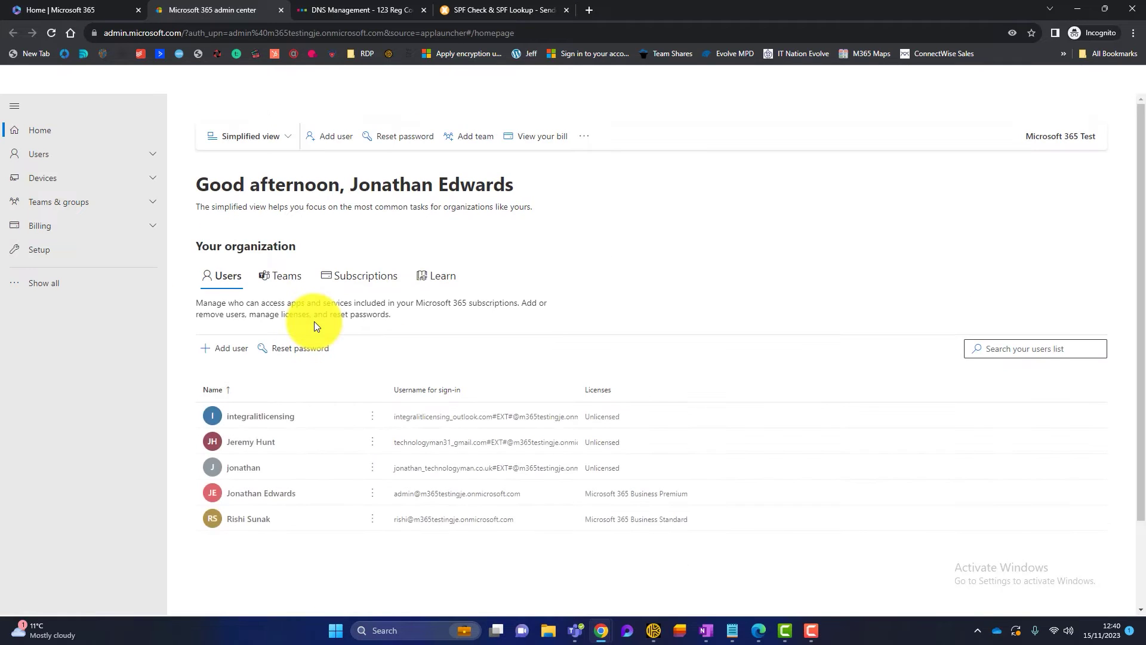
scroll(415, 424, "down", 3)
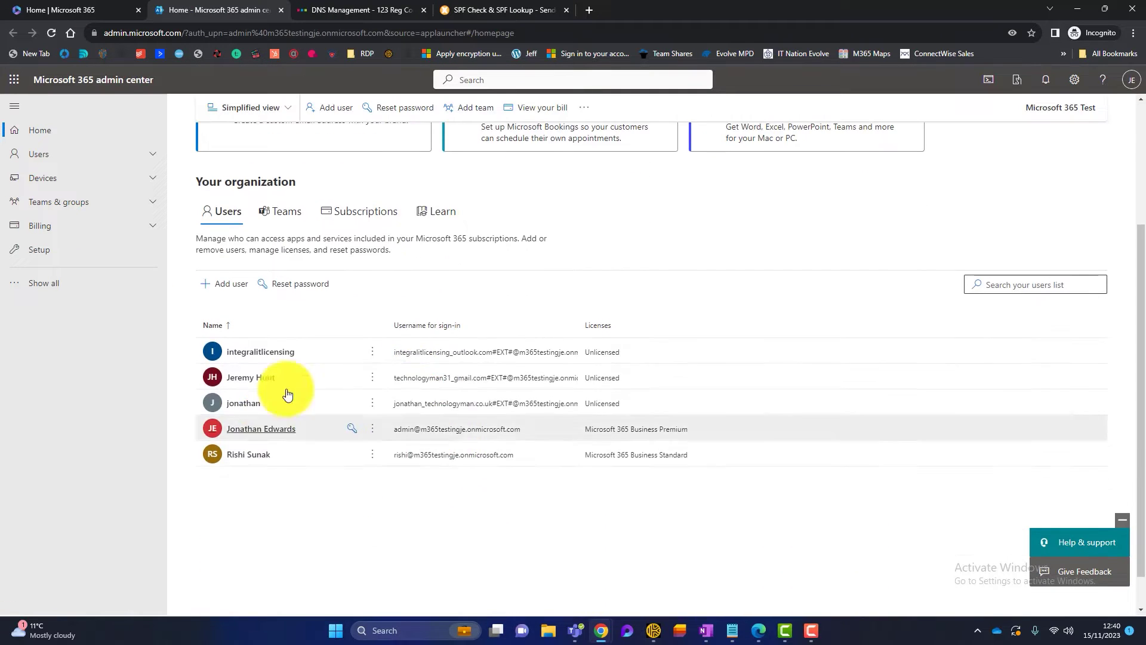
scroll(429, 437, "up", 3)
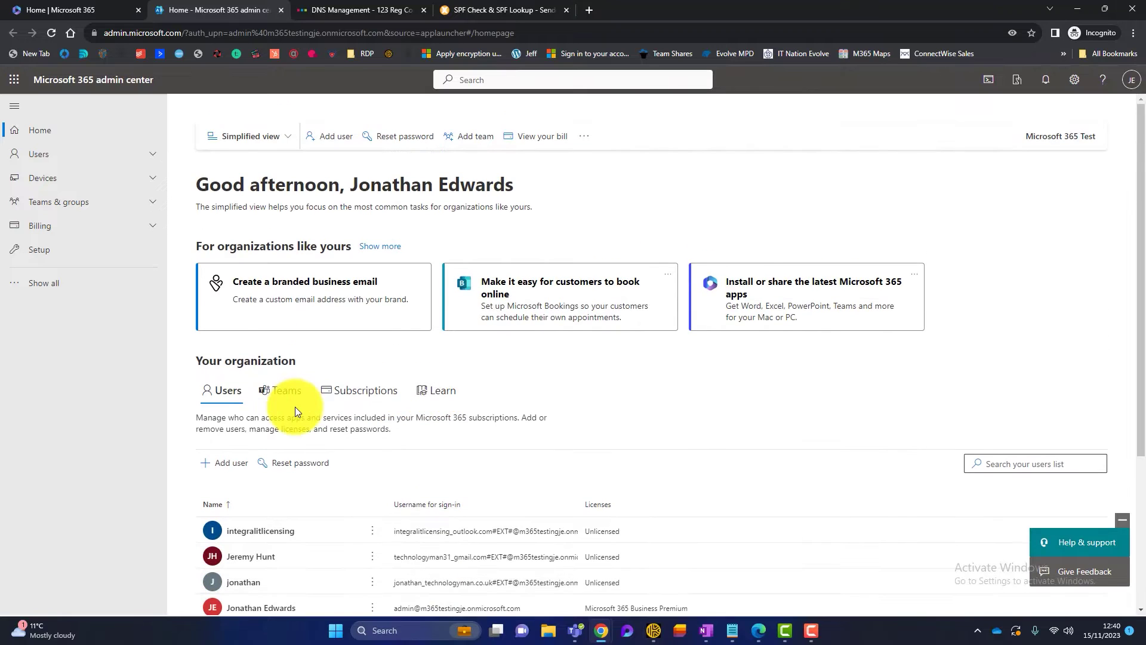
left_click(43, 284)
left_click(54, 330)
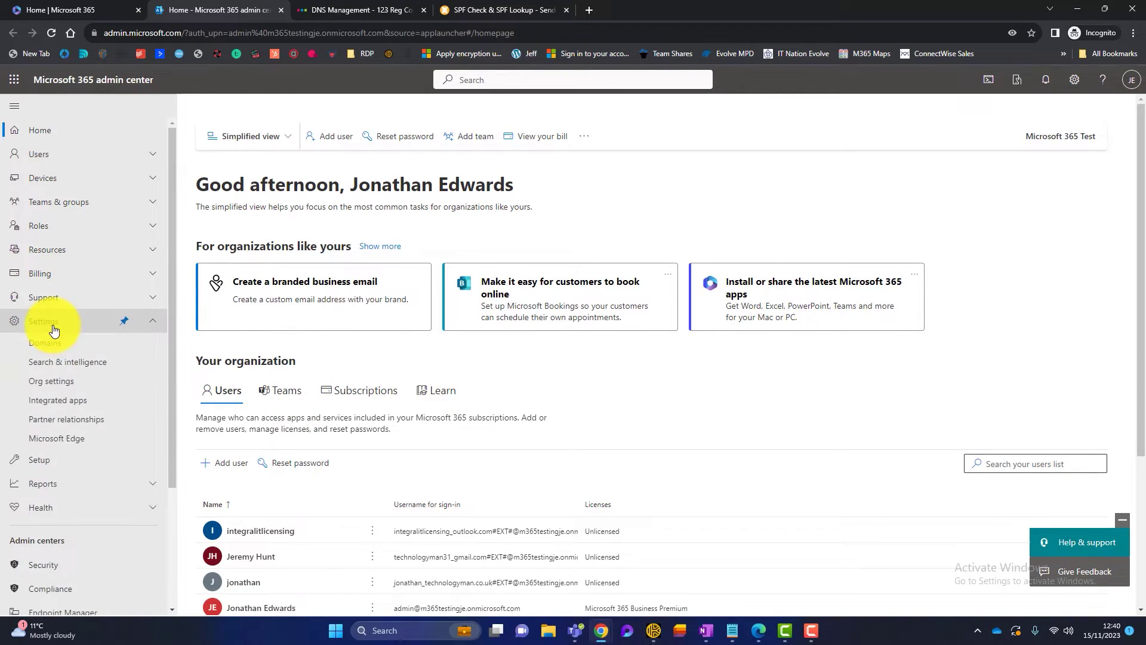
left_click(51, 345)
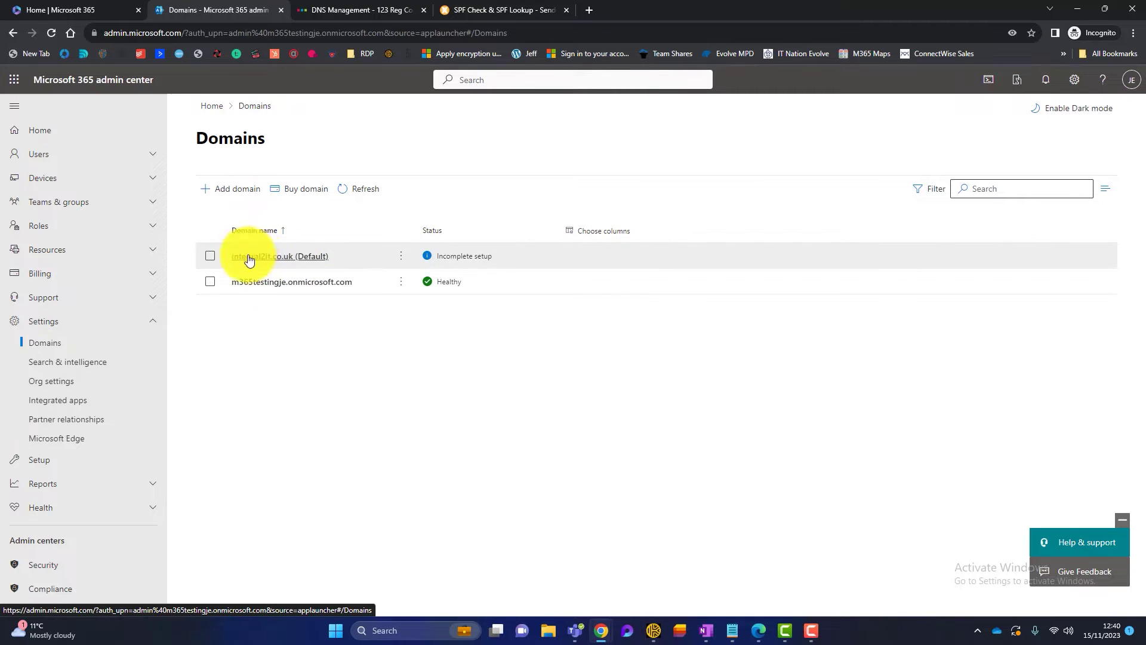
- Check integral2it.co.uk's Advanced DNS records in 123 Reg, then bring up MxToolbox's SPF Record Check
left_click(363, 9)
scroll(285, 199, "up", 1)
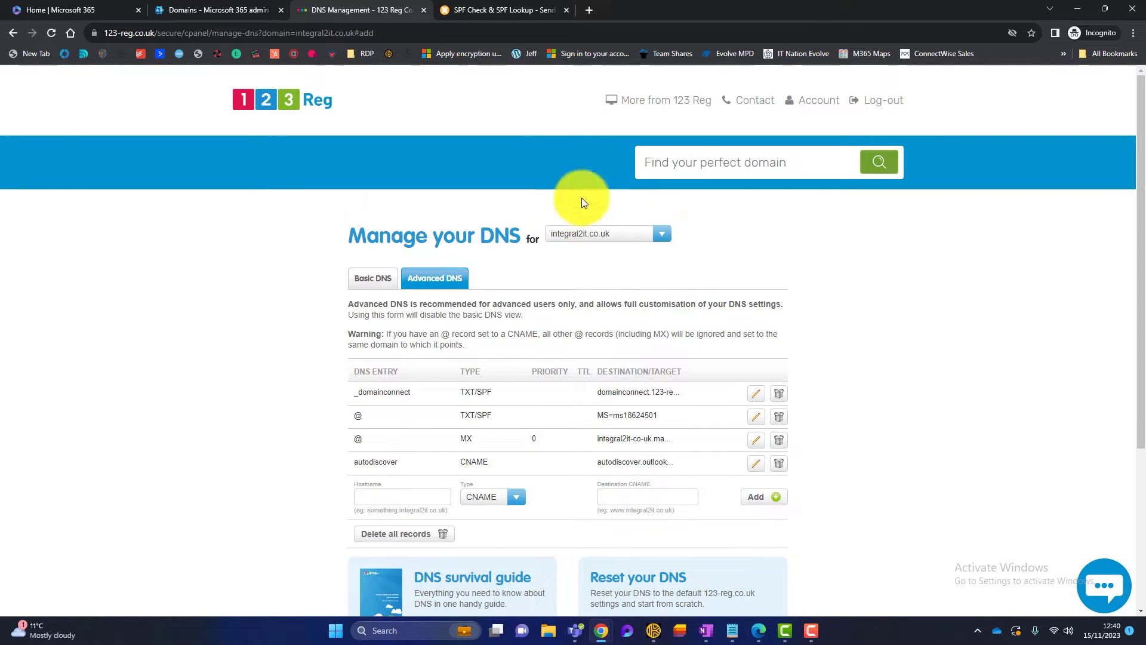
left_click(506, 9)
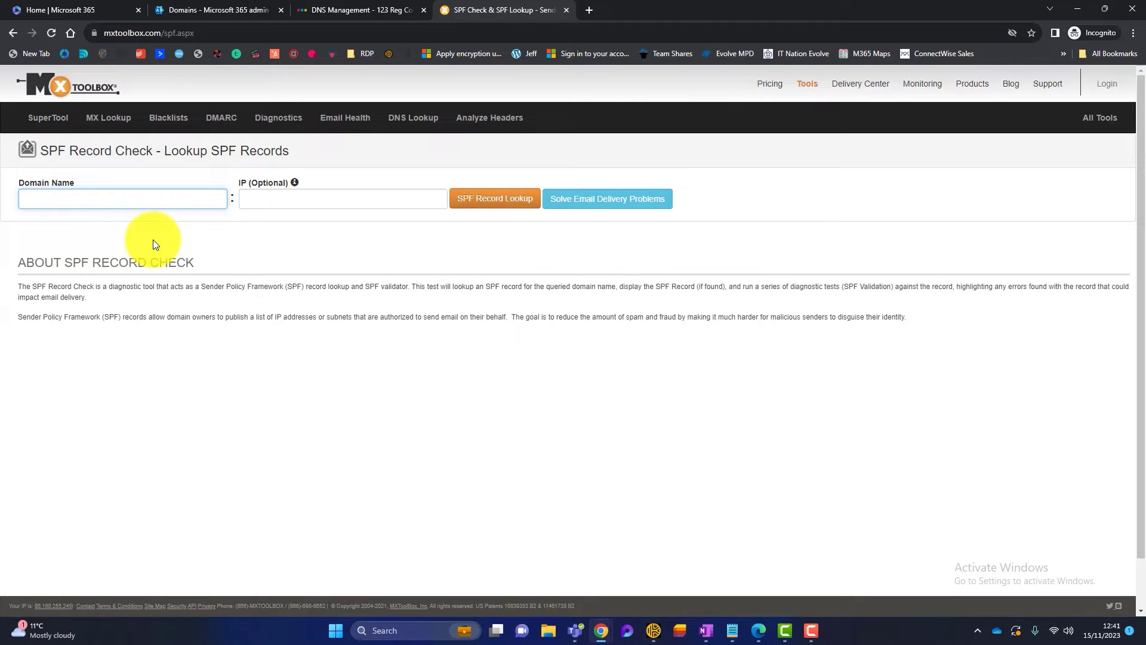
- Run an SPF Record Lookup for integral2it.co.uk, which finds no SPF record
type("integral2it.co.uk")
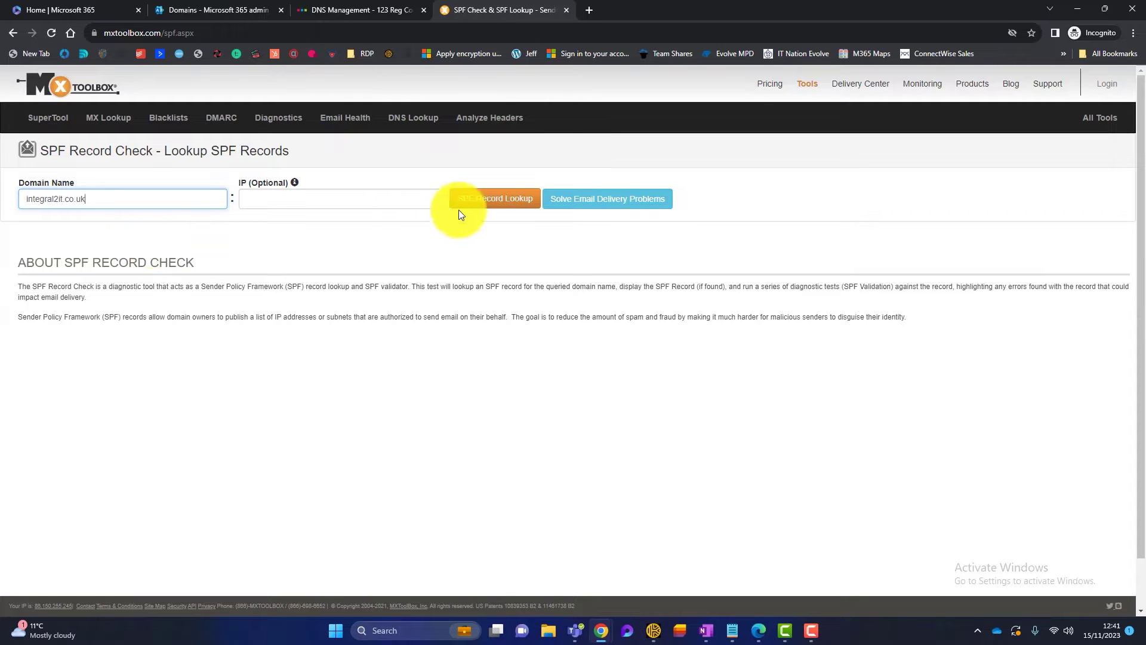
left_click(459, 205)
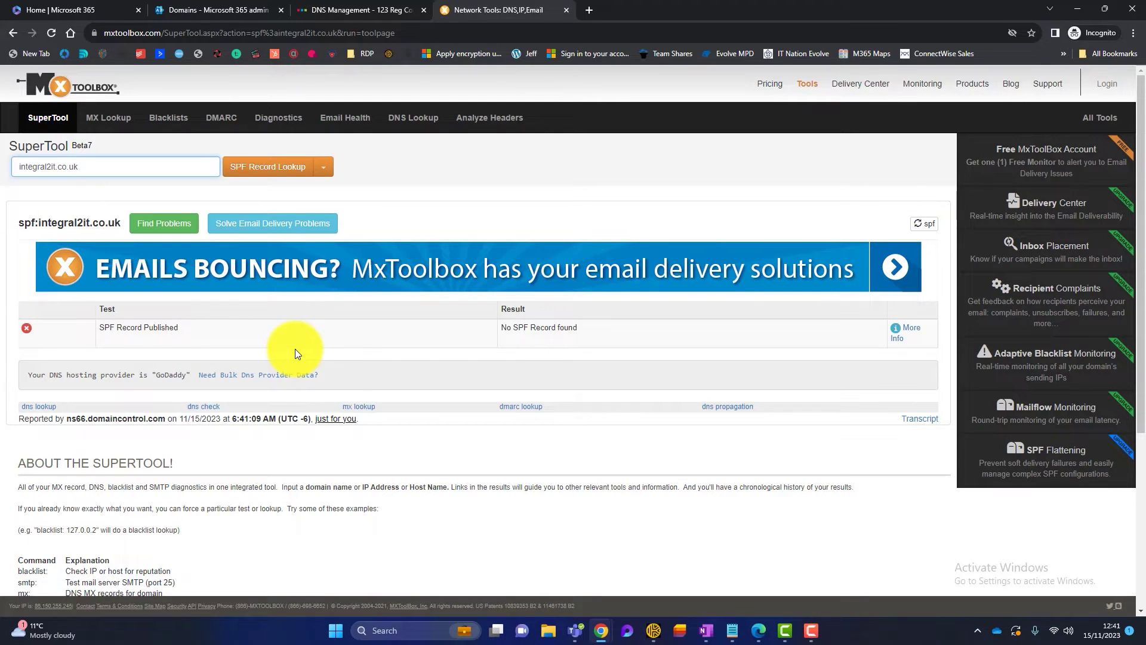
- Resume integral2it.co.uk's domain setup and choose to add your own DNS records
left_click(209, 7)
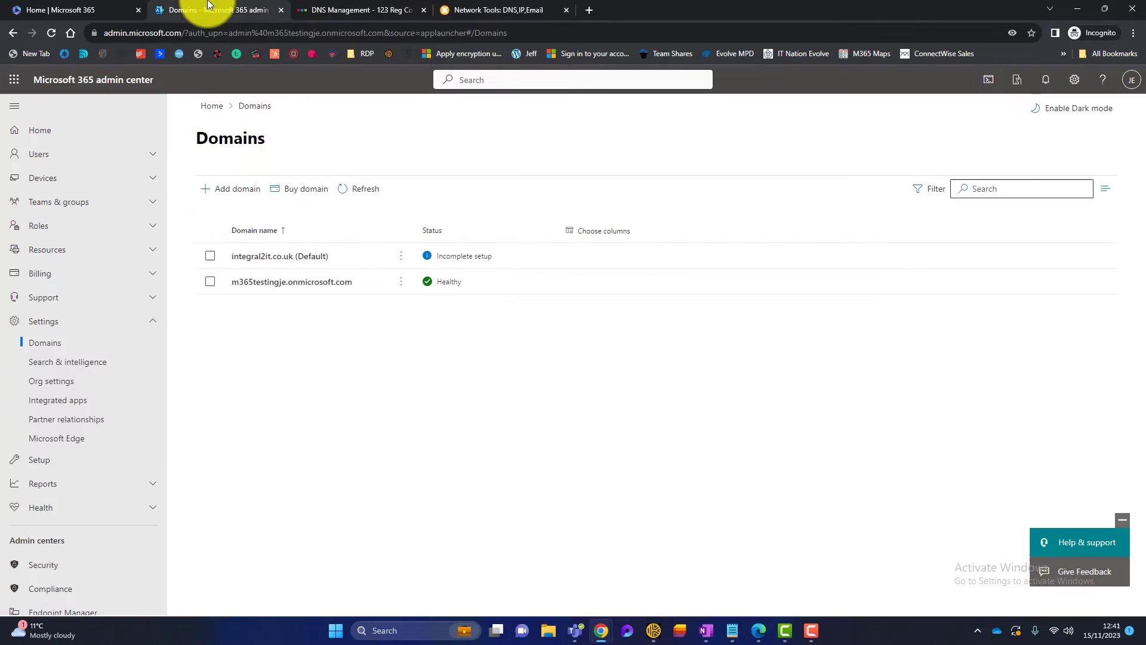
left_click(278, 256)
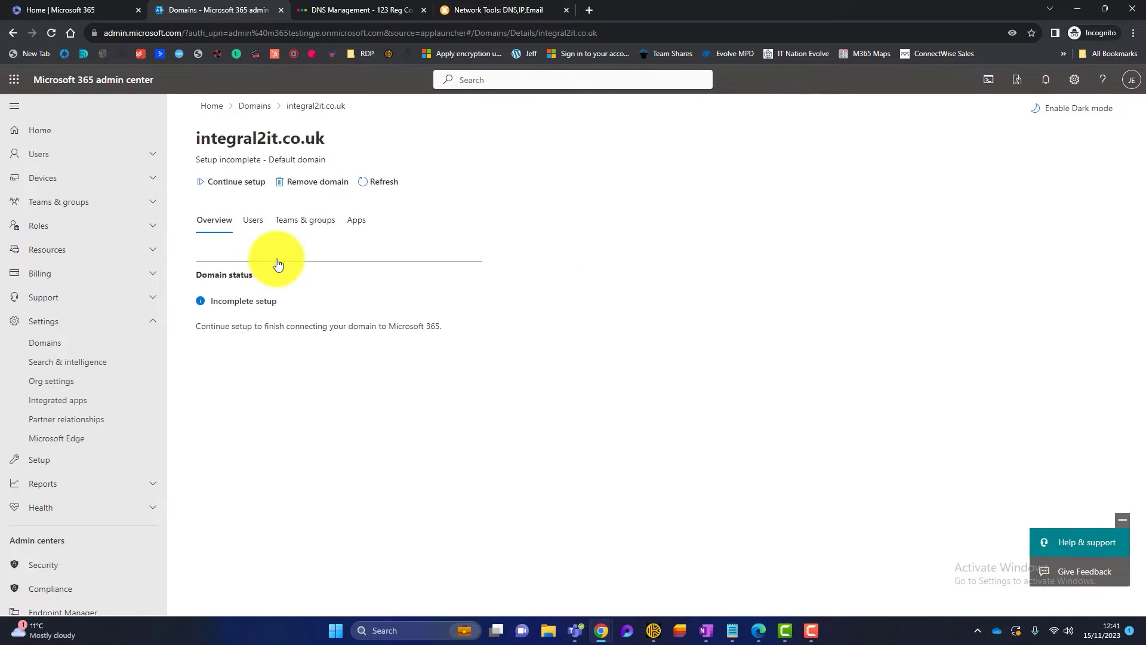
left_click(237, 186)
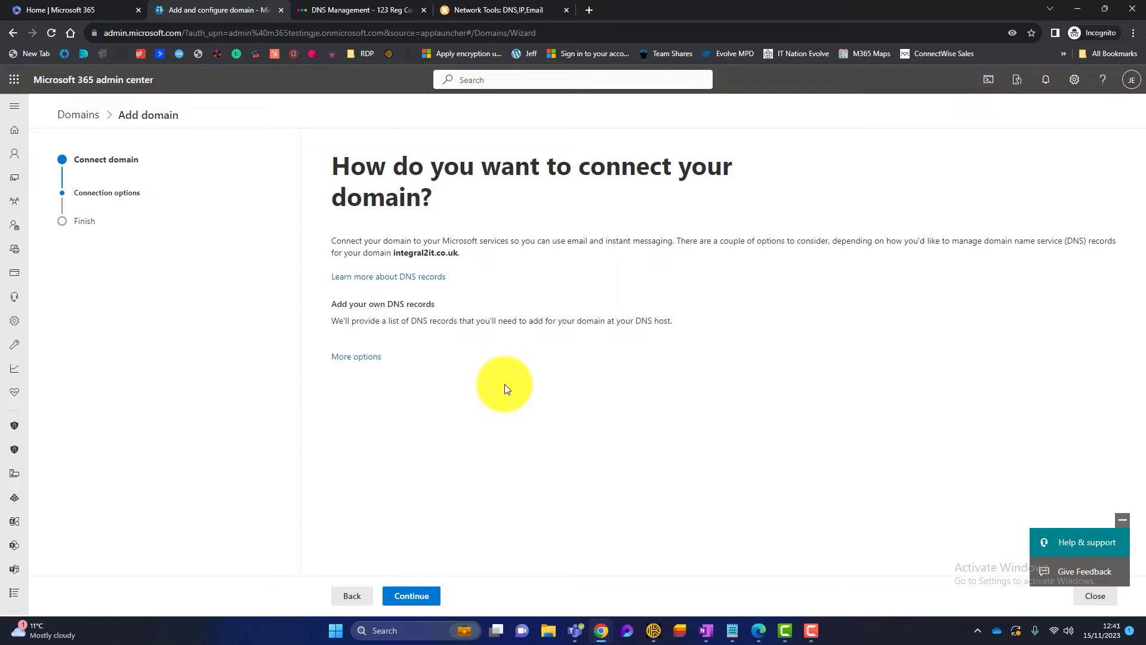
left_click(411, 596)
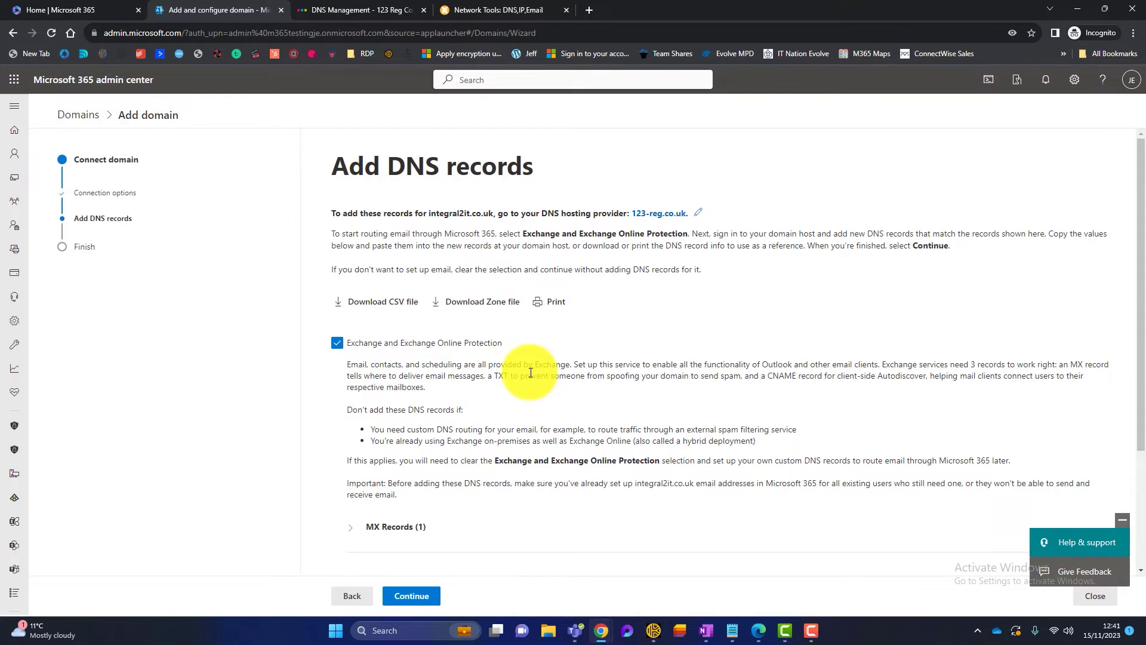
- Expand the MX, CNAME and TXT record sections to show the expected values
scroll(530, 373, "down", 3)
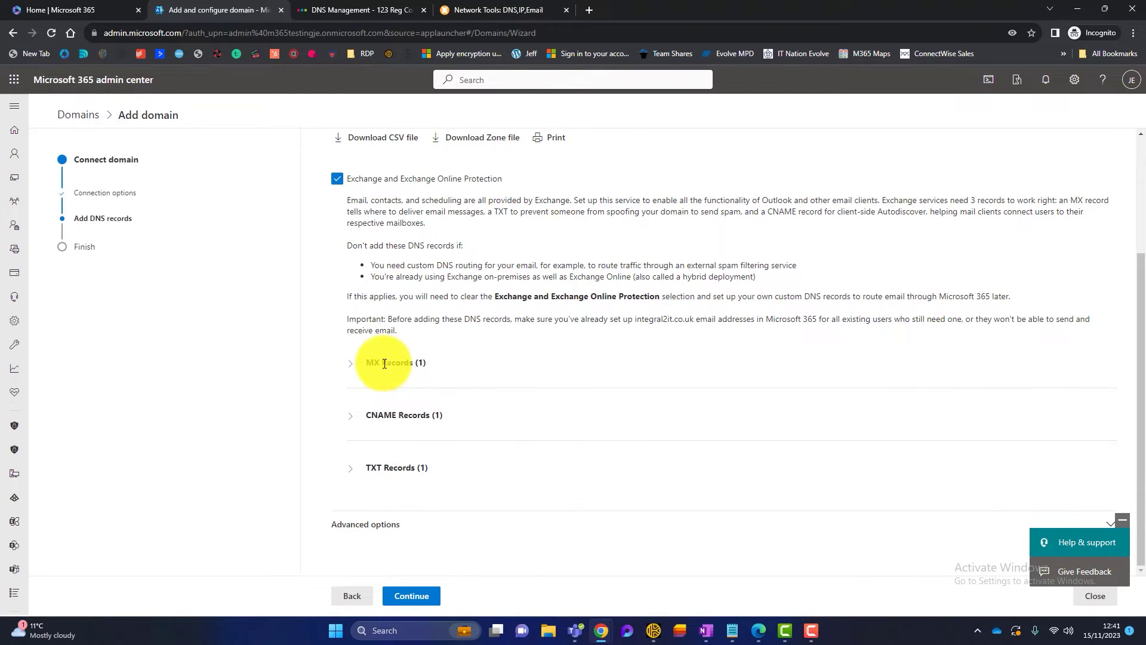
left_click(352, 371)
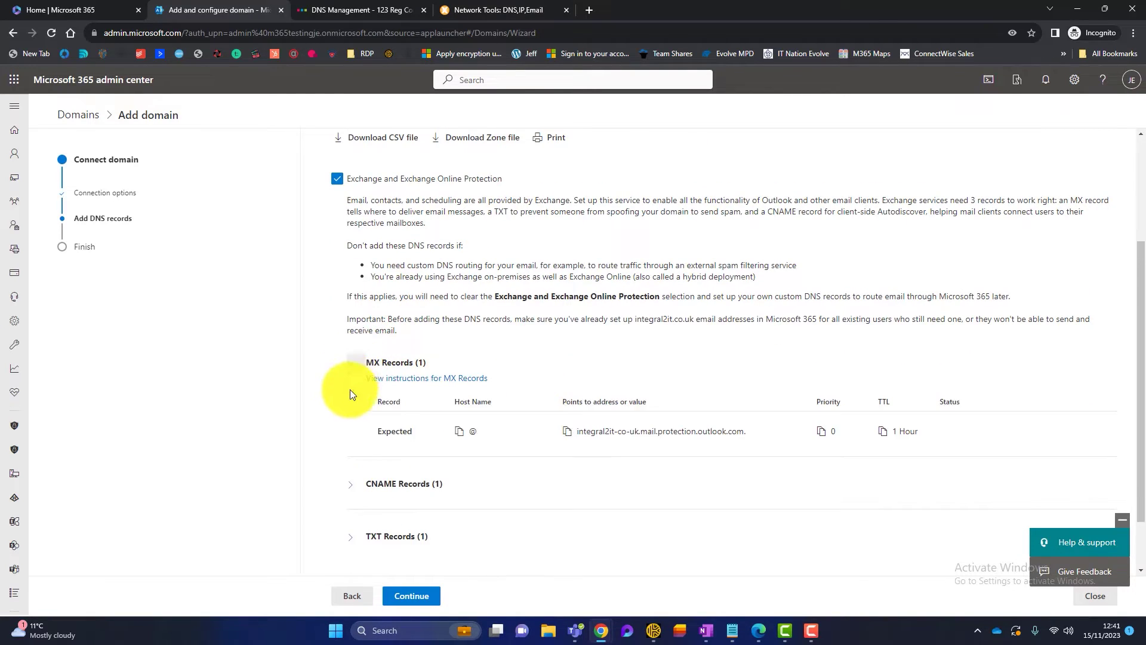
left_click(351, 481)
scroll(395, 438, "down", 3)
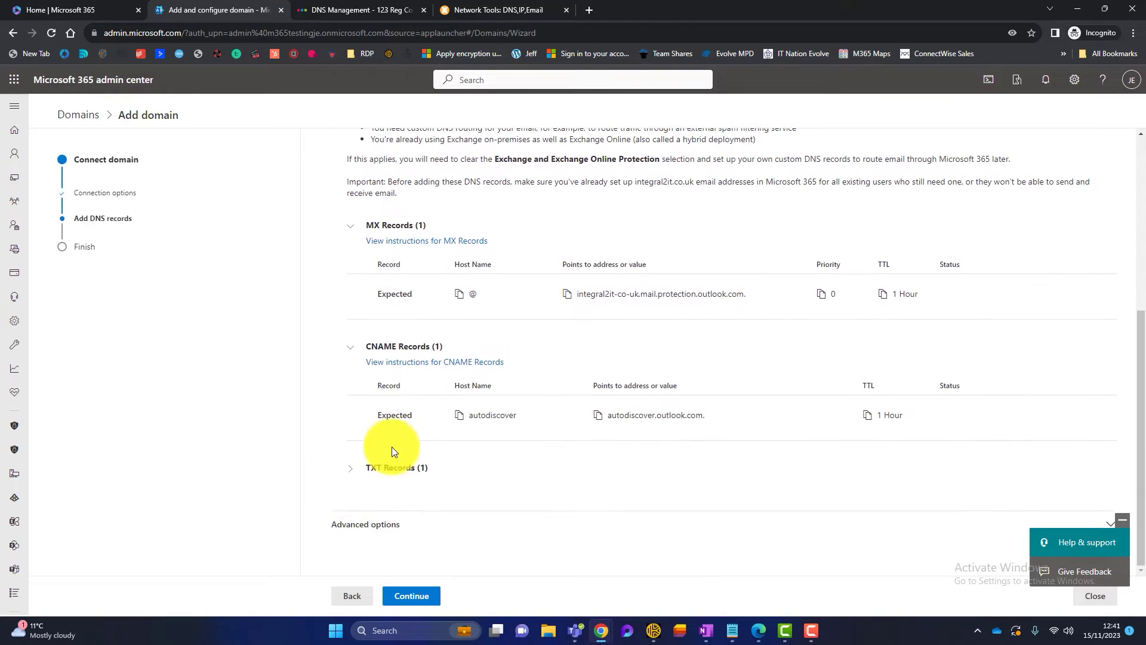
left_click(351, 470)
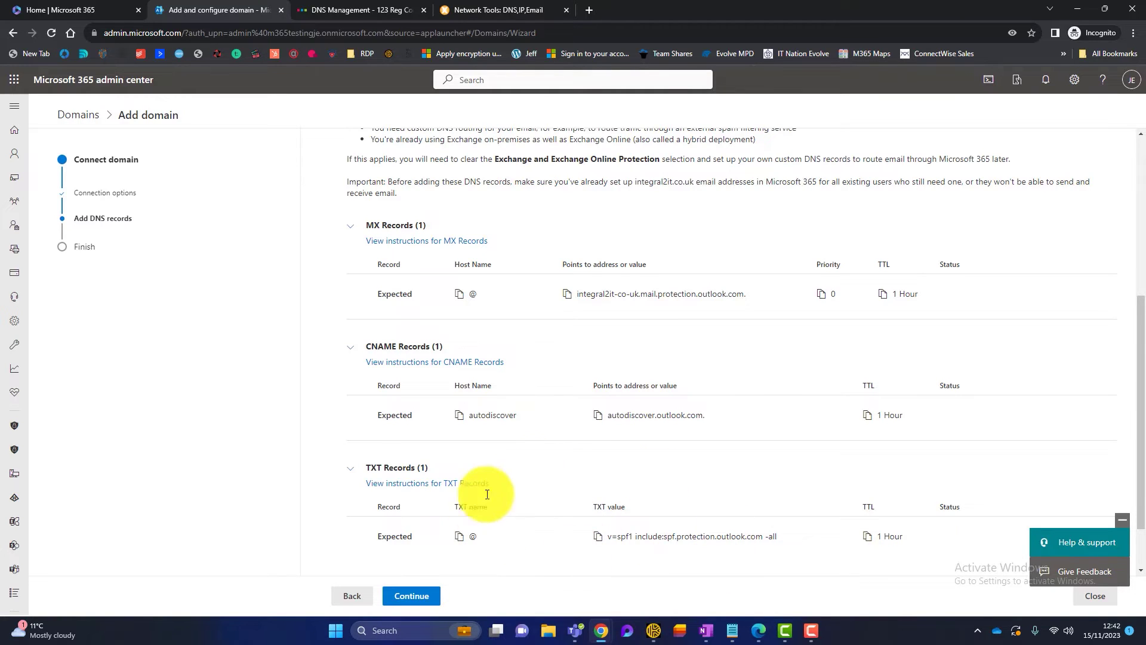
left_click(433, 600)
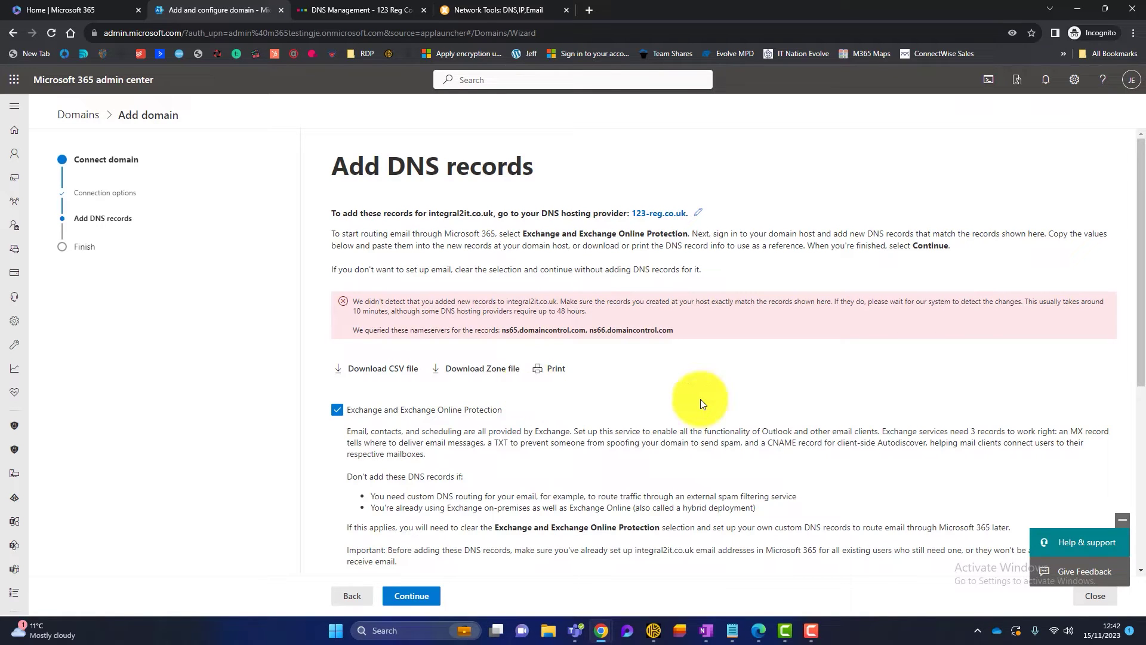
scroll(700, 399, "down", 4)
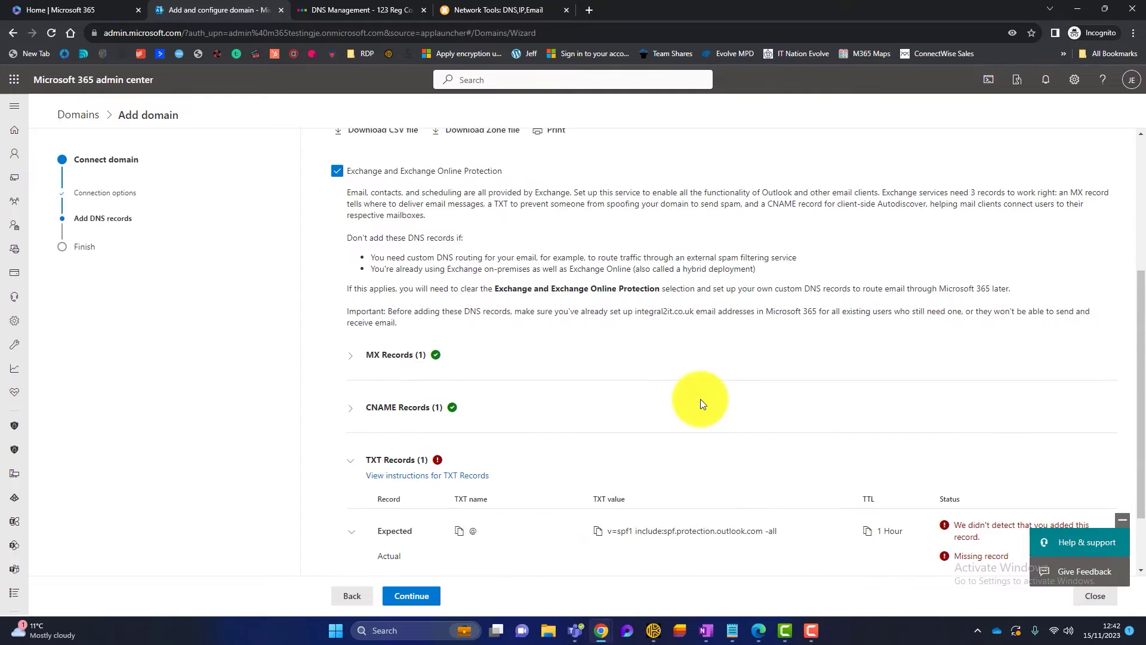
scroll(700, 399, "down", 2)
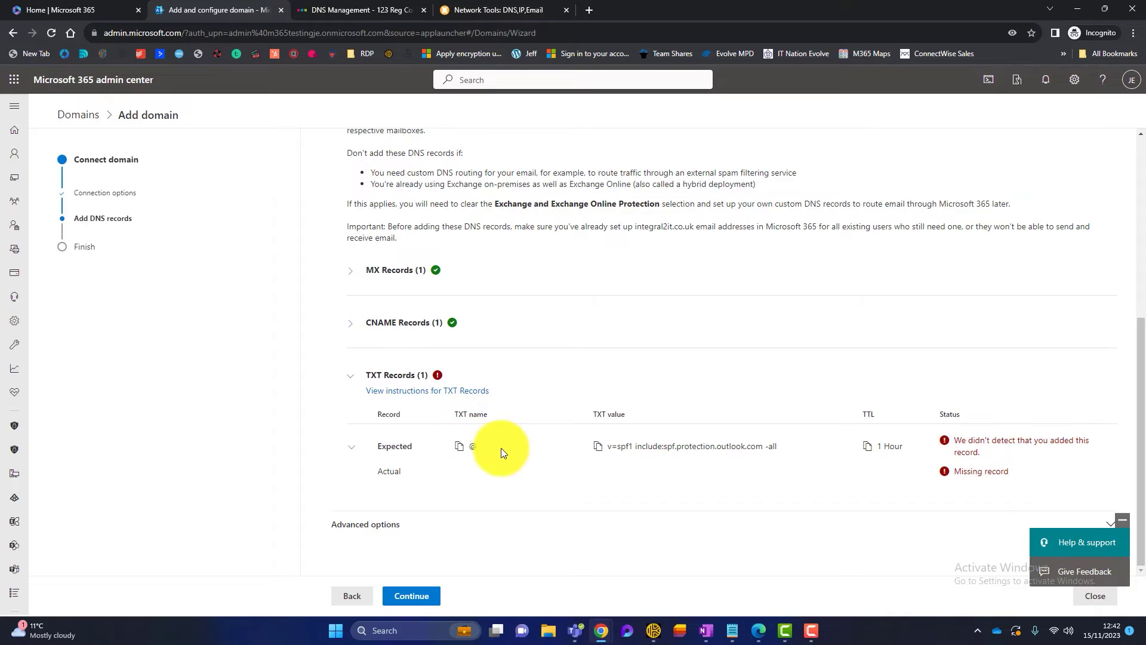
- Start a new TXT/SPF record in 123 Reg's Advanced DNS
left_click(355, 7)
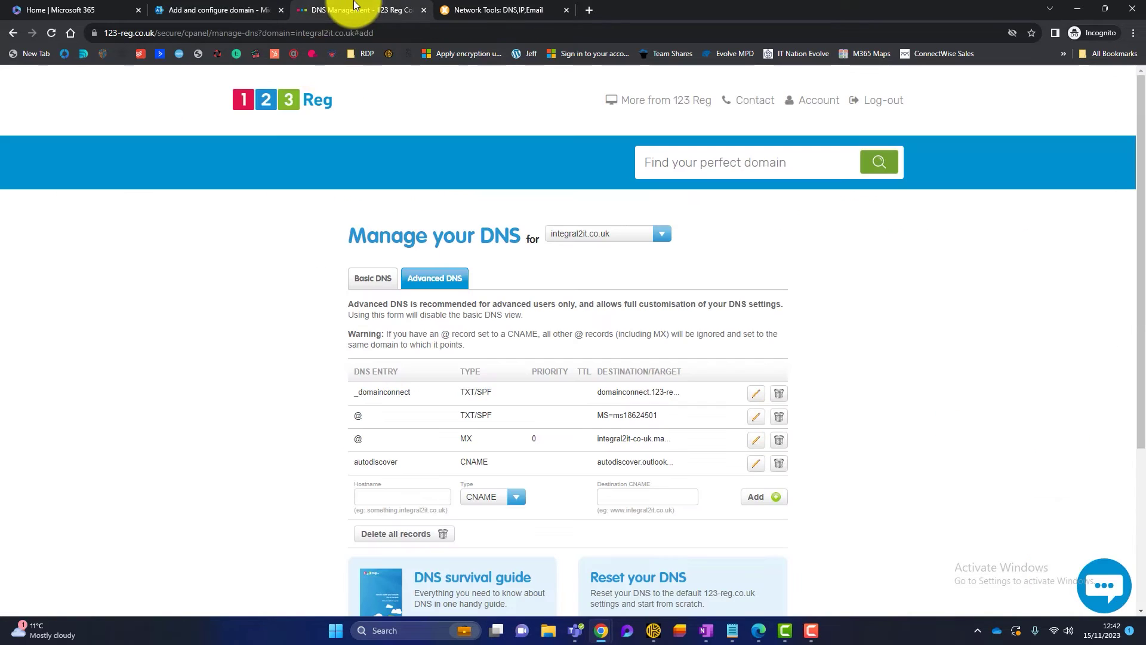
scroll(266, 351, "down", 3)
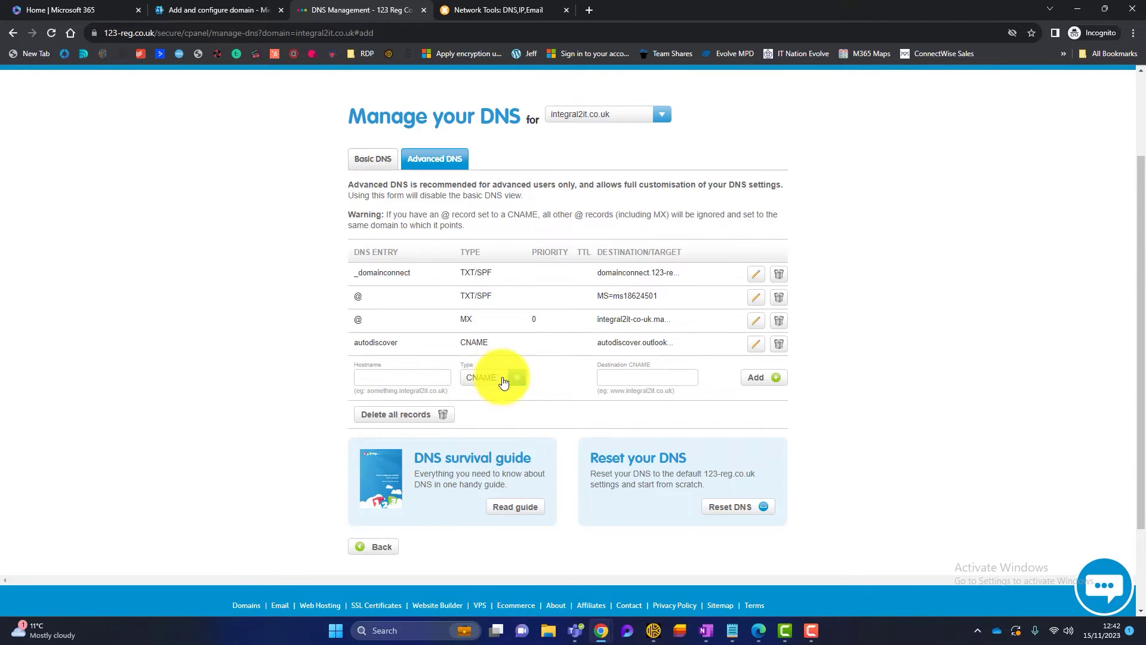
left_click(523, 380)
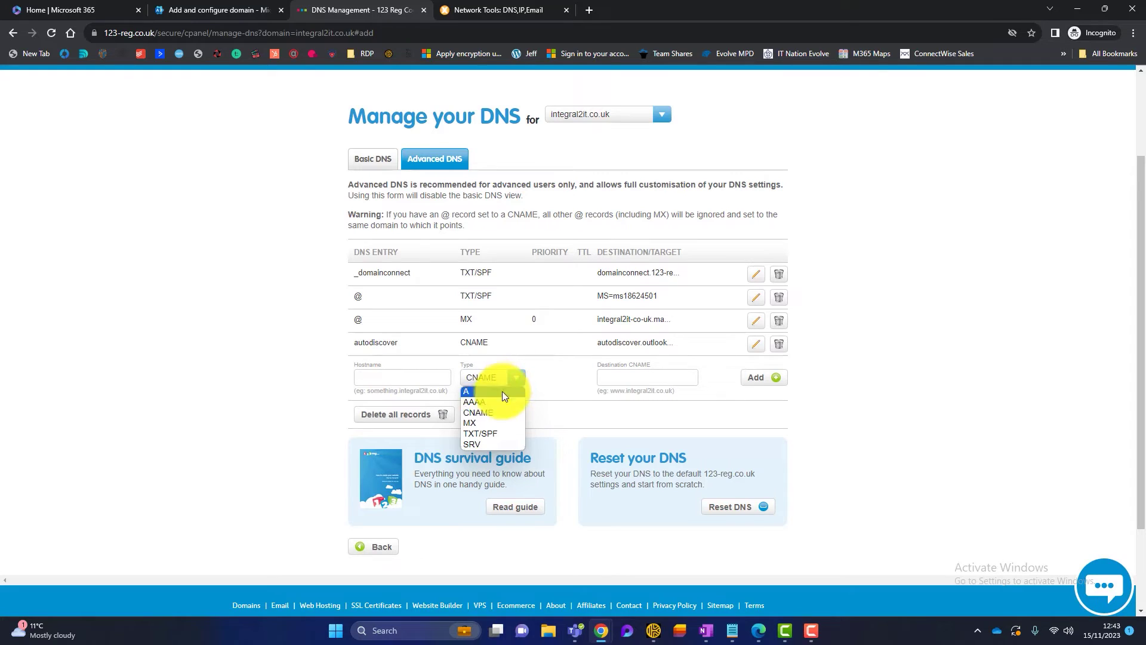
left_click(475, 436)
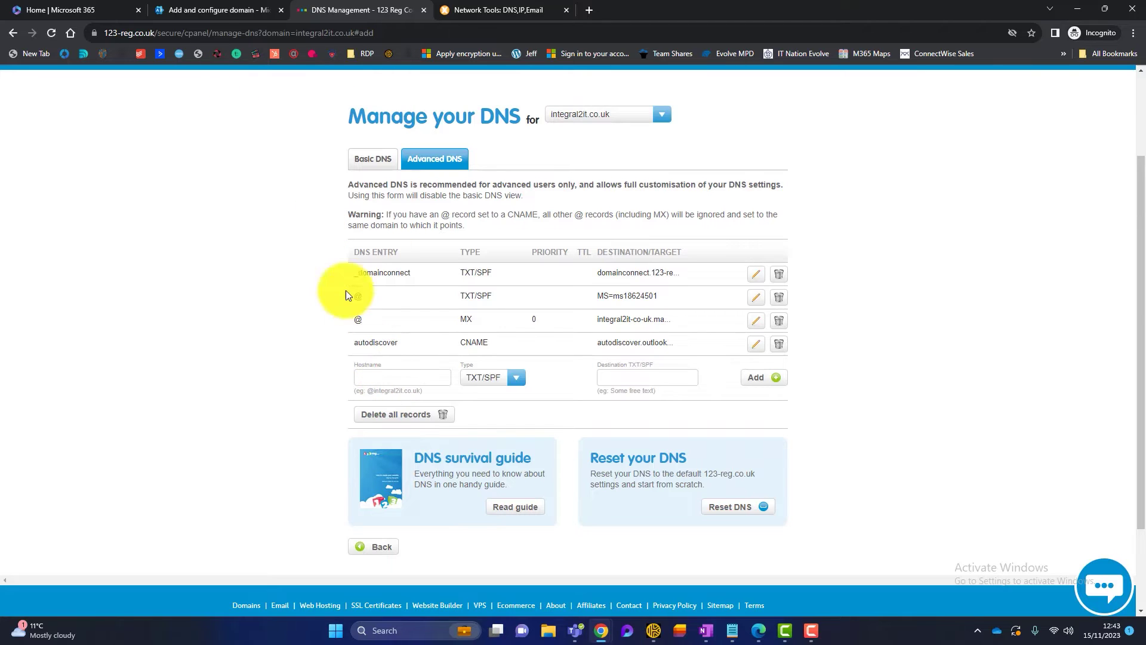
- Copy the TXT record name from Microsoft 365 and paste @ as the hostname
left_click(213, 10)
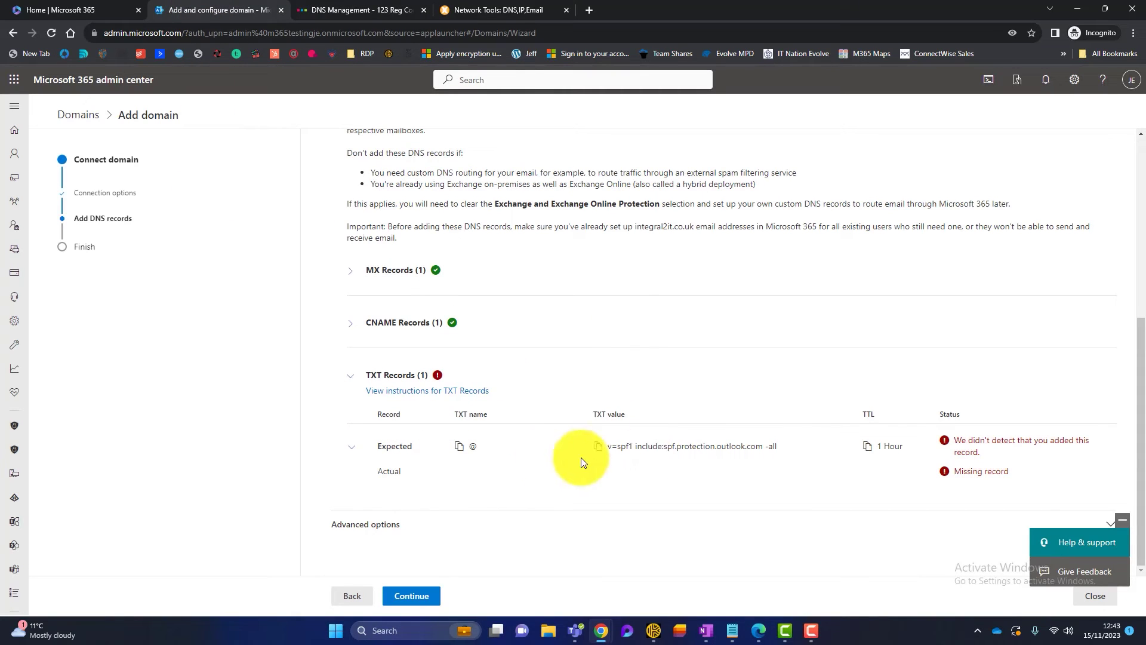
left_click(458, 448)
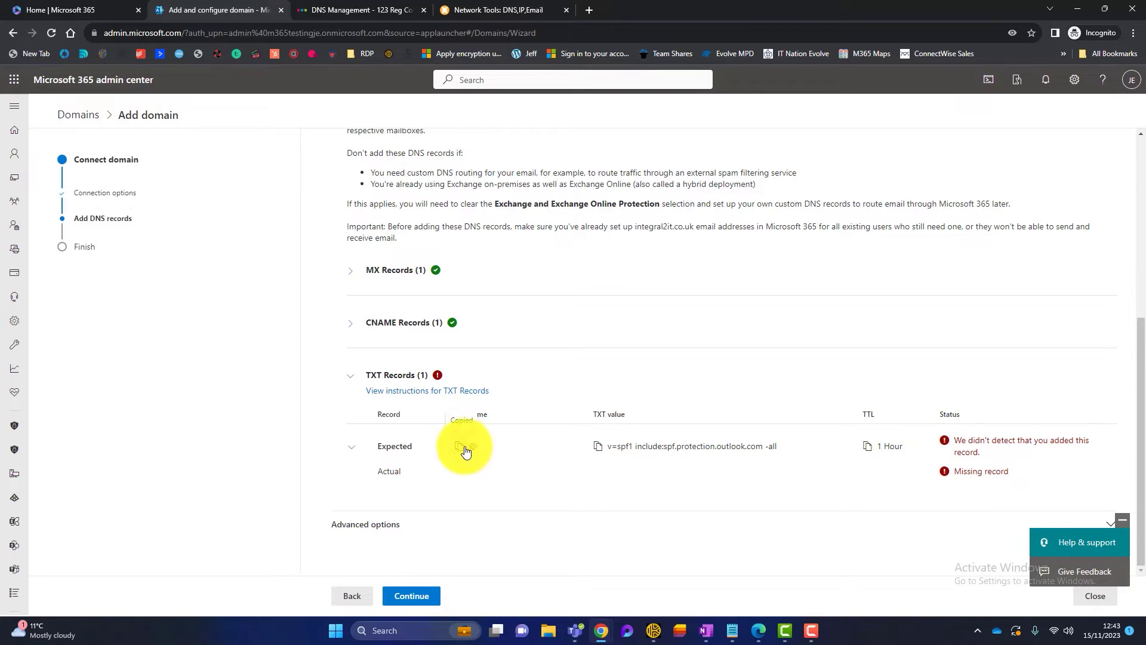
left_click(358, 10)
left_click(365, 376)
key("ctrl+v")
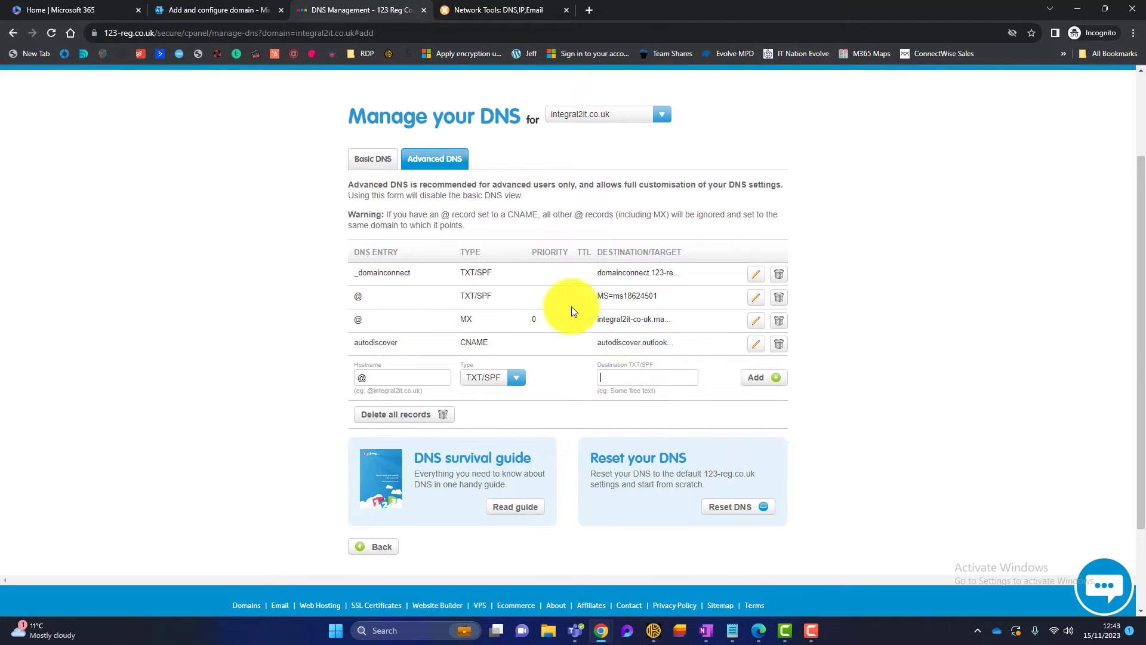
- Paste v=spf1 include:spf.protection.outlook.com -all as the destination and add the record
left_click(224, 8)
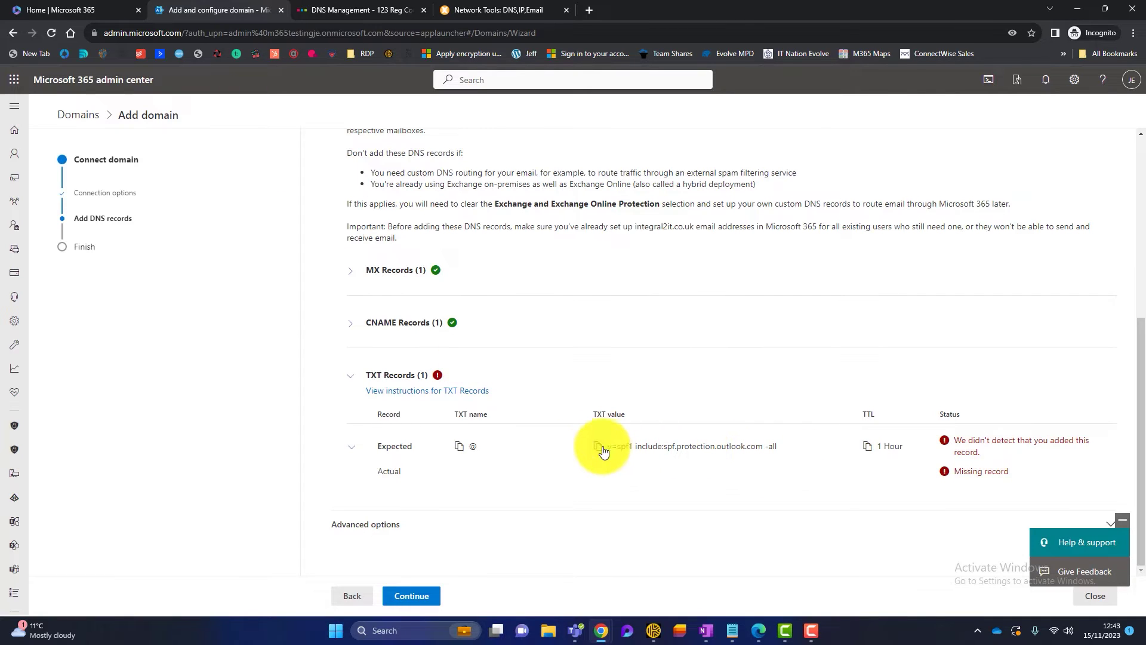
left_click(358, 11)
left_click(621, 379)
key("ctrl+v")
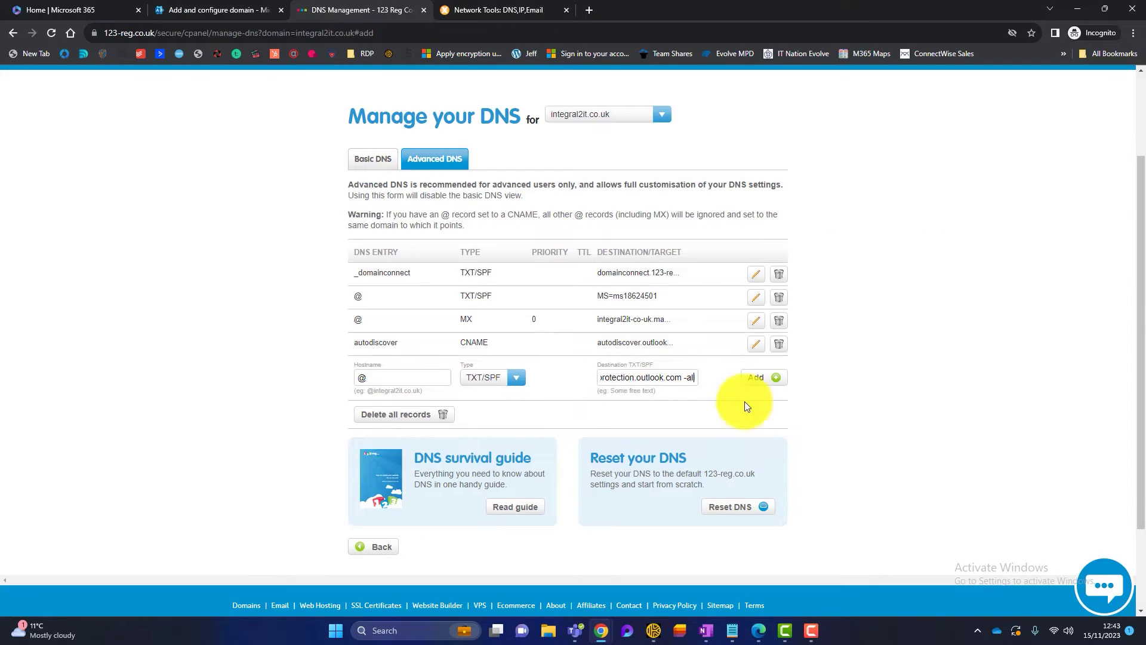
left_click(756, 377)
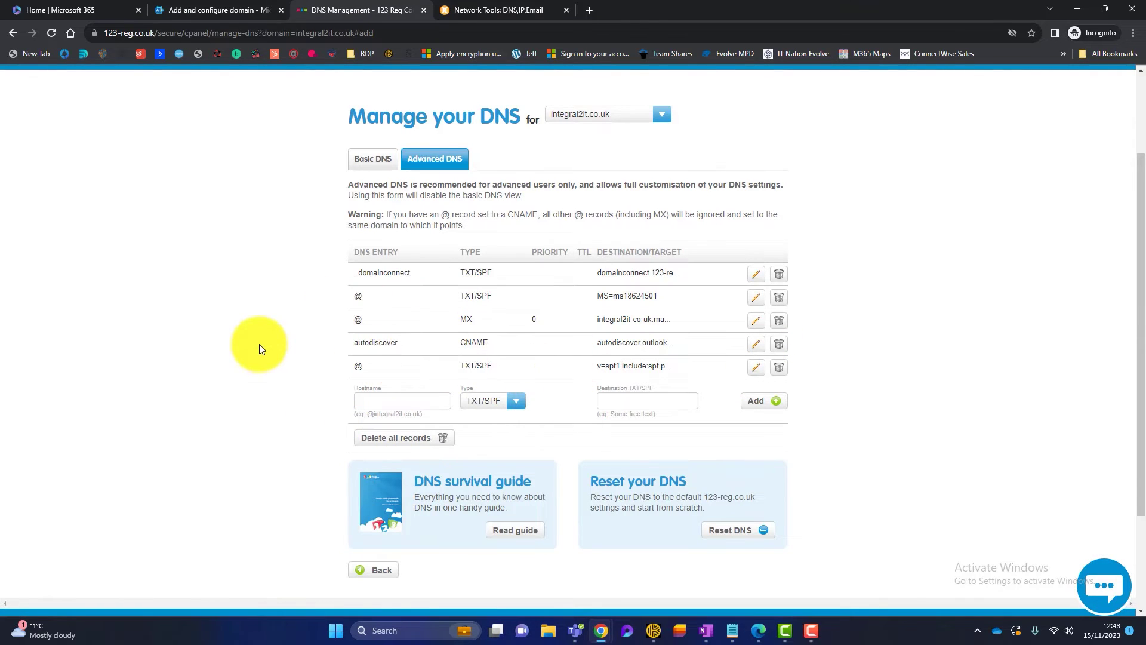
- Complete the DNS check so integral2it.co.uk shows Healthy, then rerun the MxToolbox SPF lookup
left_click(212, 9)
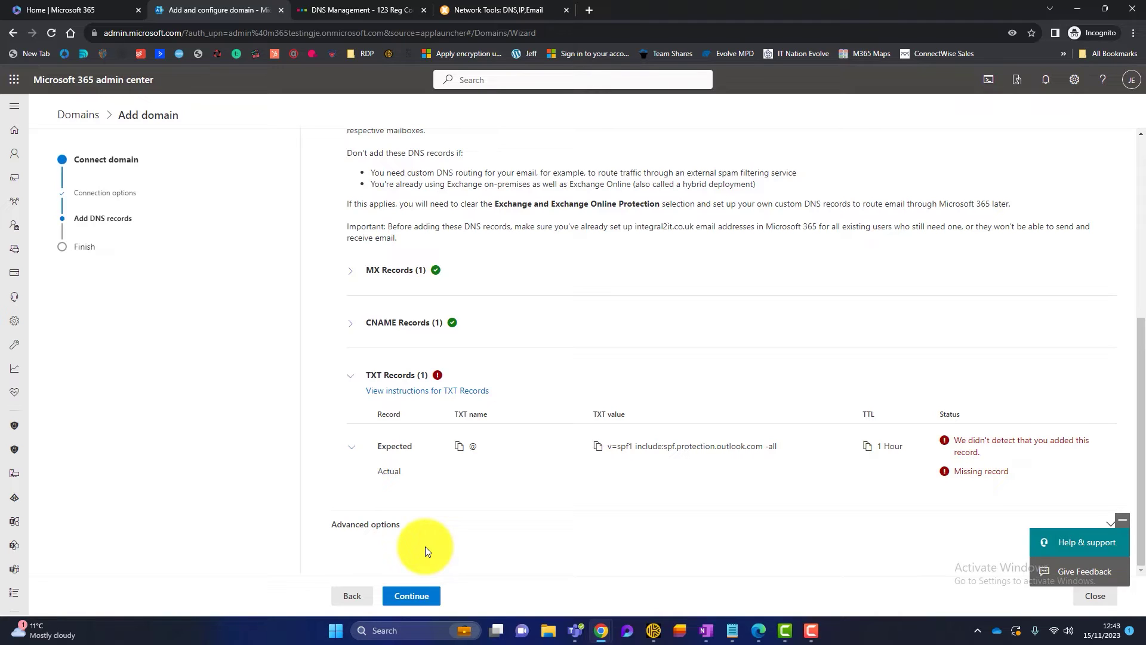
left_click(411, 595)
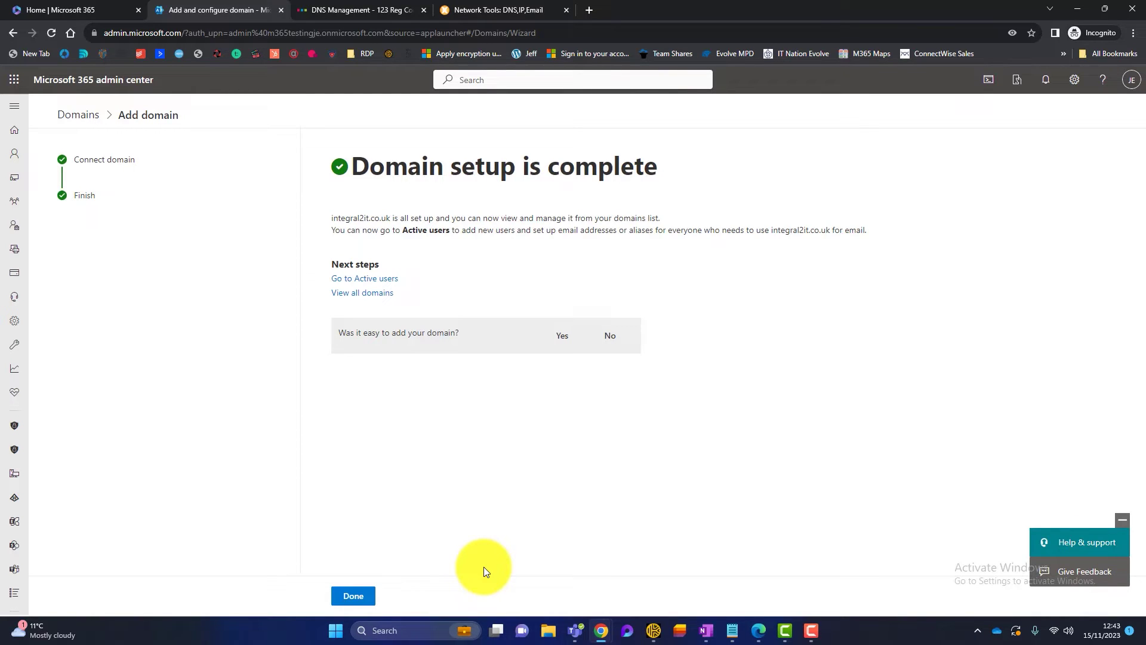
left_click(354, 595)
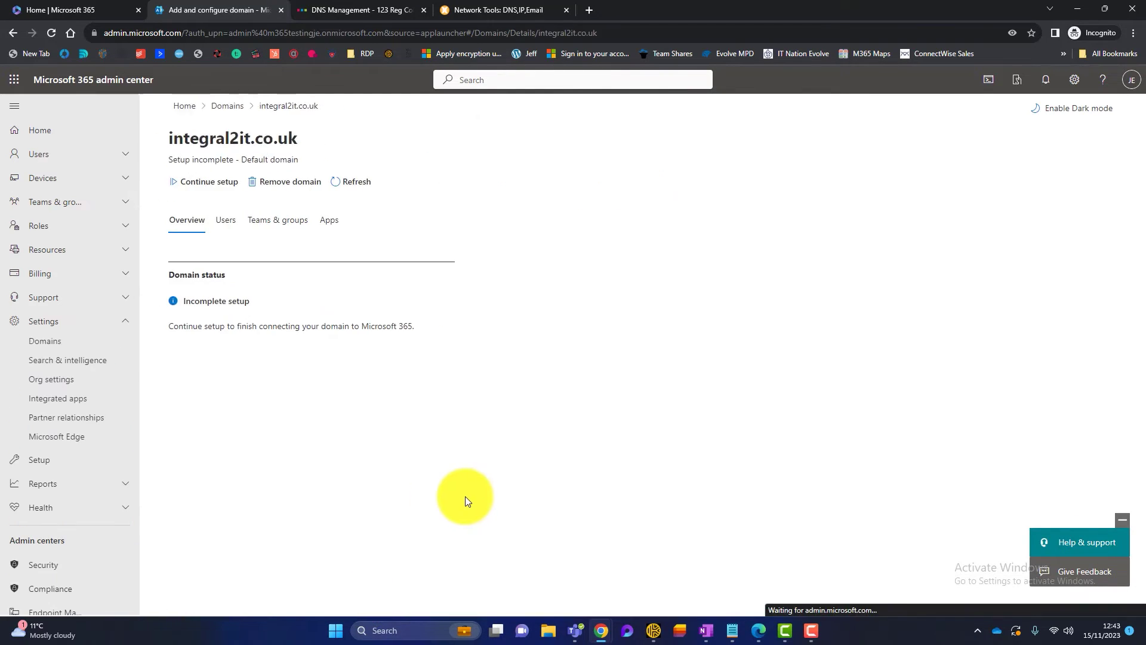
left_click(75, 342)
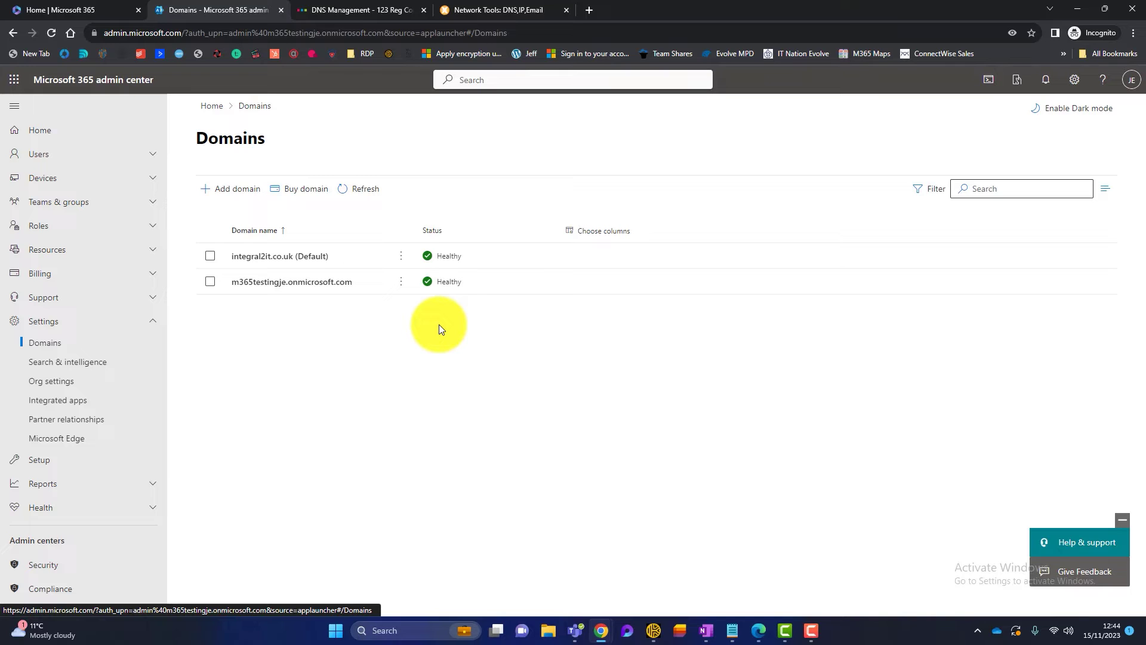
left_click(477, 10)
left_click(232, 168)
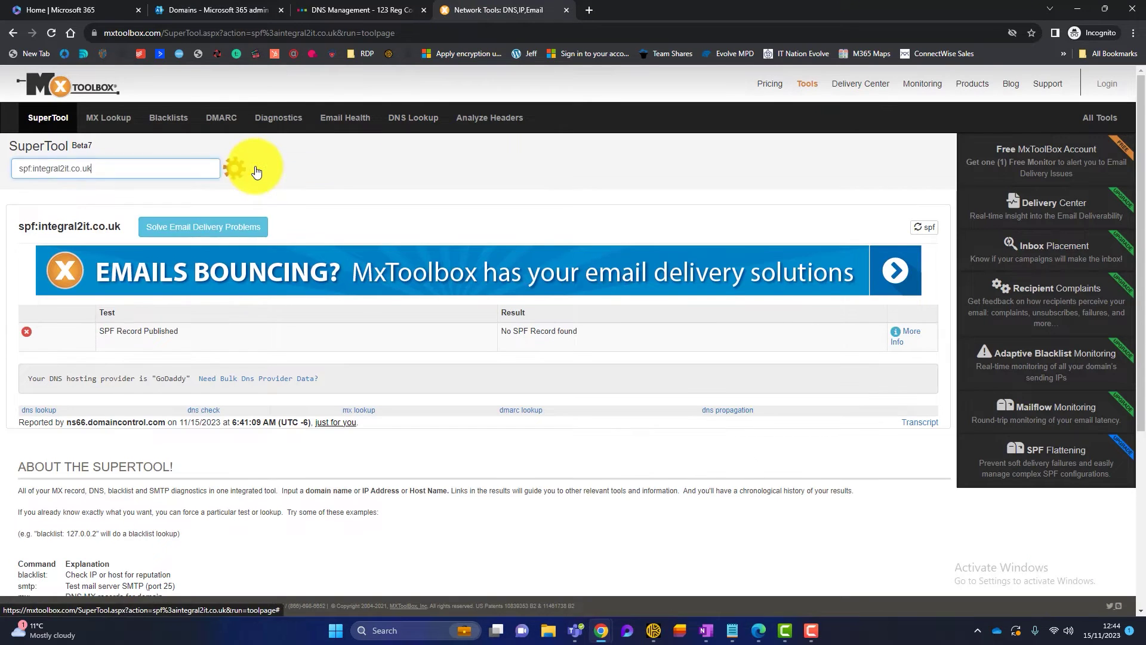
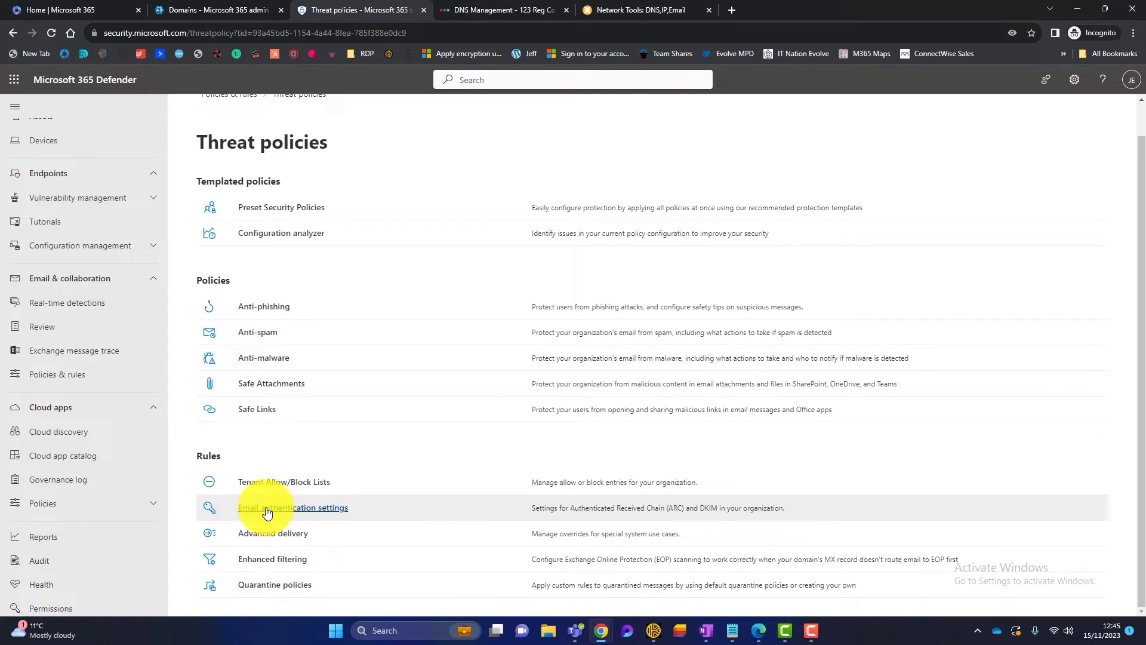
- Open the DKIM tab under Email authentication settings and select integral2it.co.uk, which has no keys yet
left_click(266, 509)
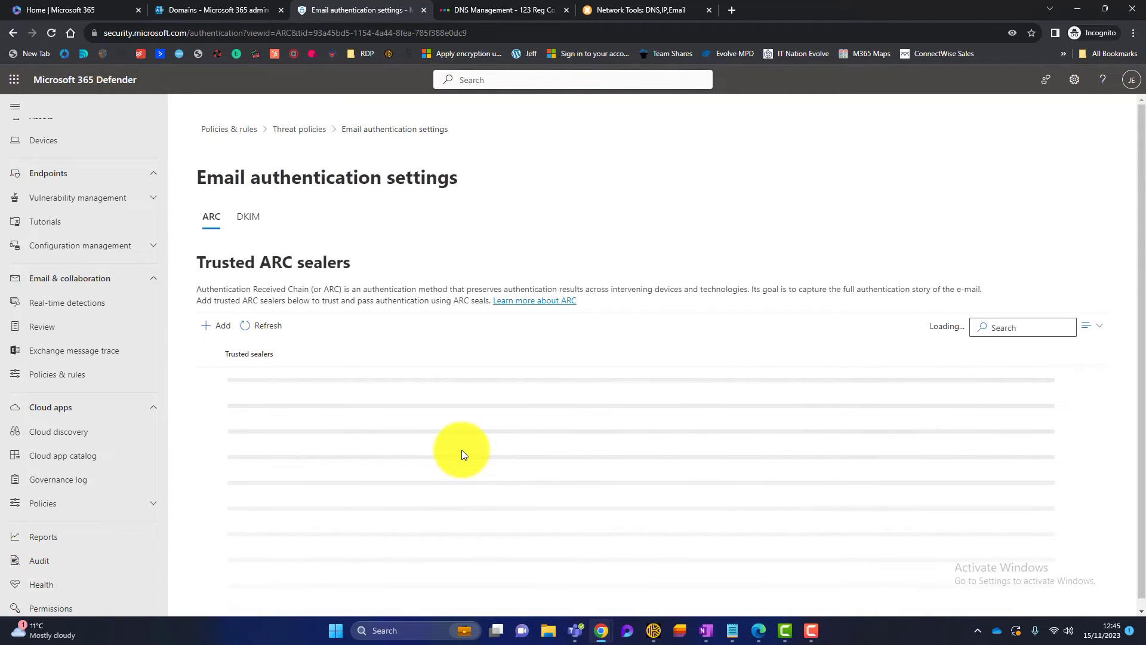
left_click(255, 216)
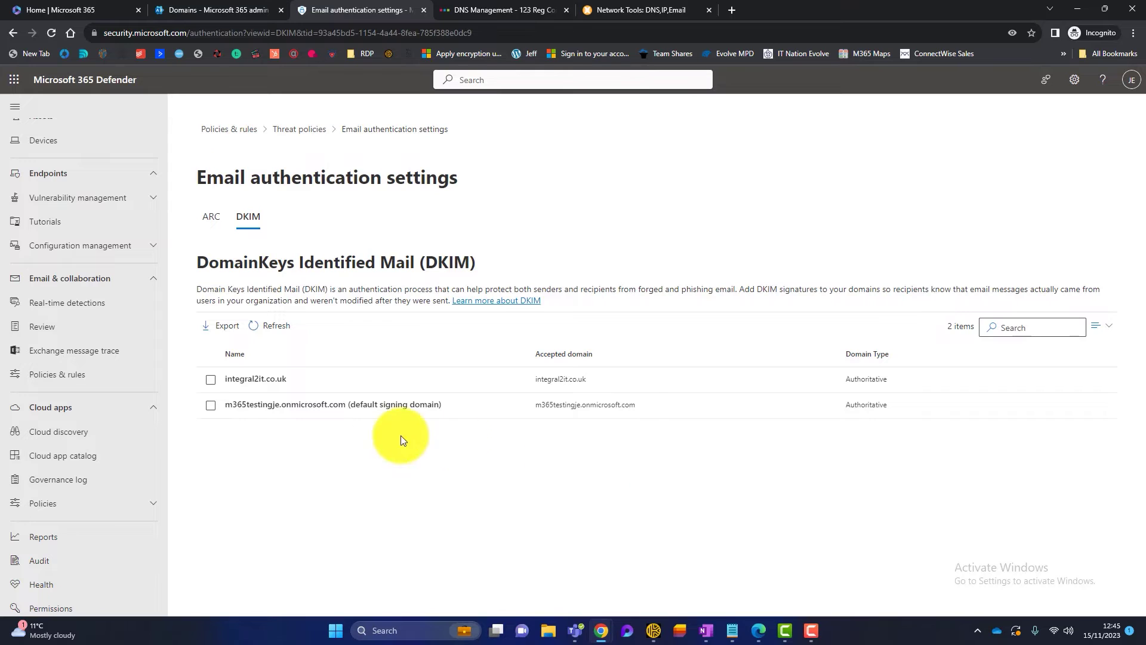
left_click(208, 382)
left_click(265, 385)
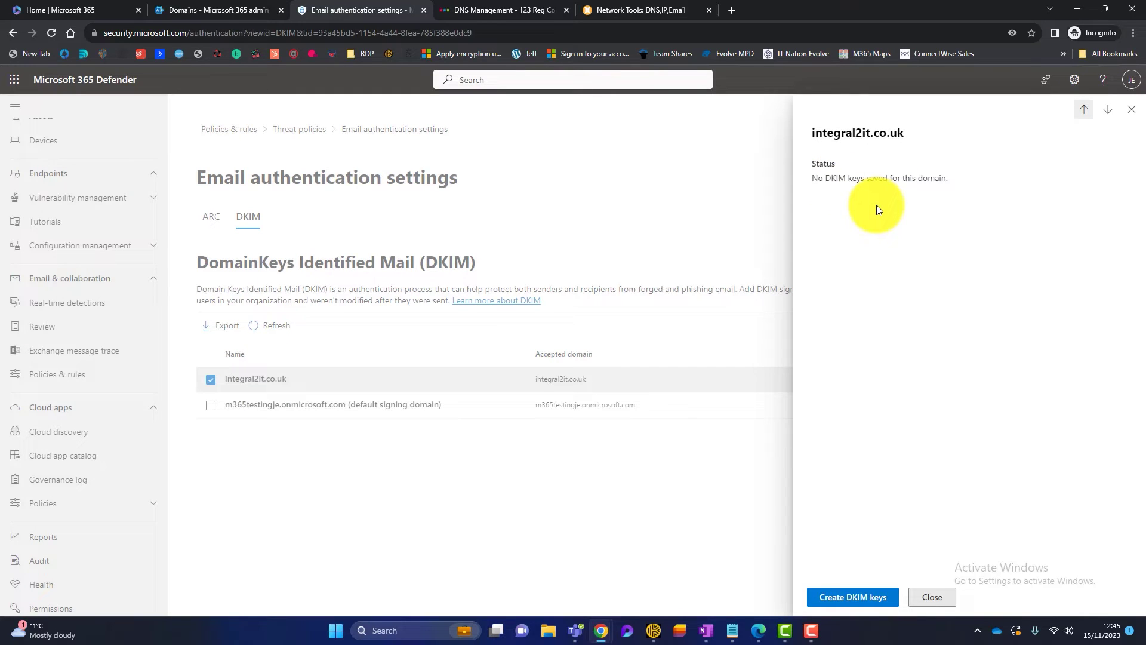
- Create DKIM keys for integral2it.co.uk and copy the two CNAME records to publish
left_click(863, 603)
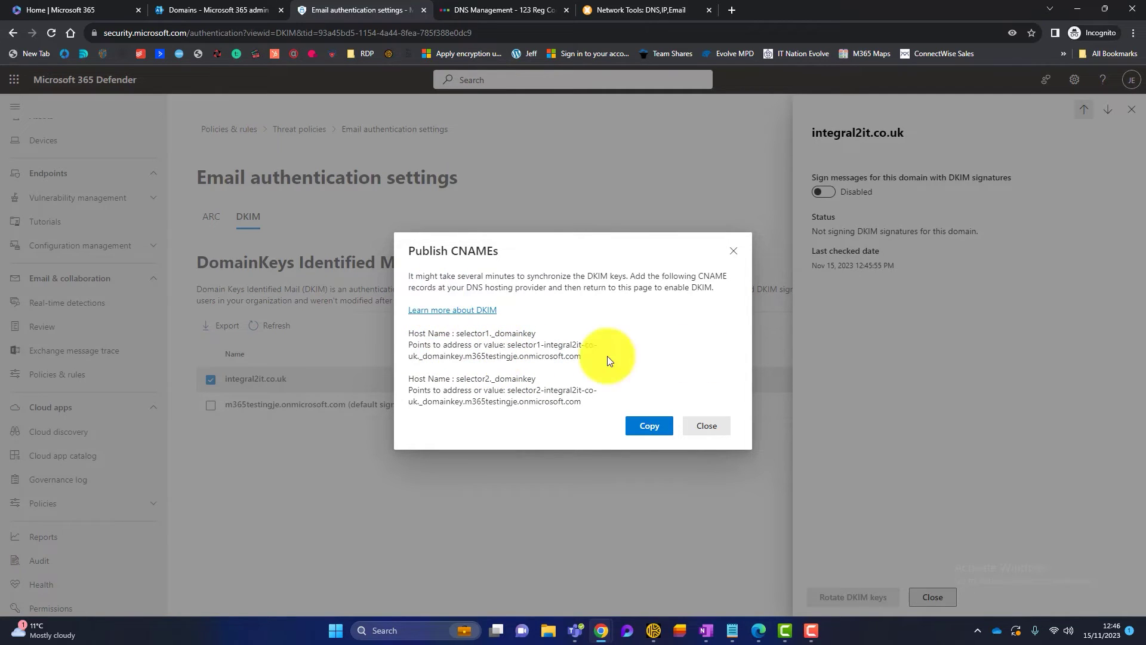
left_click(647, 425)
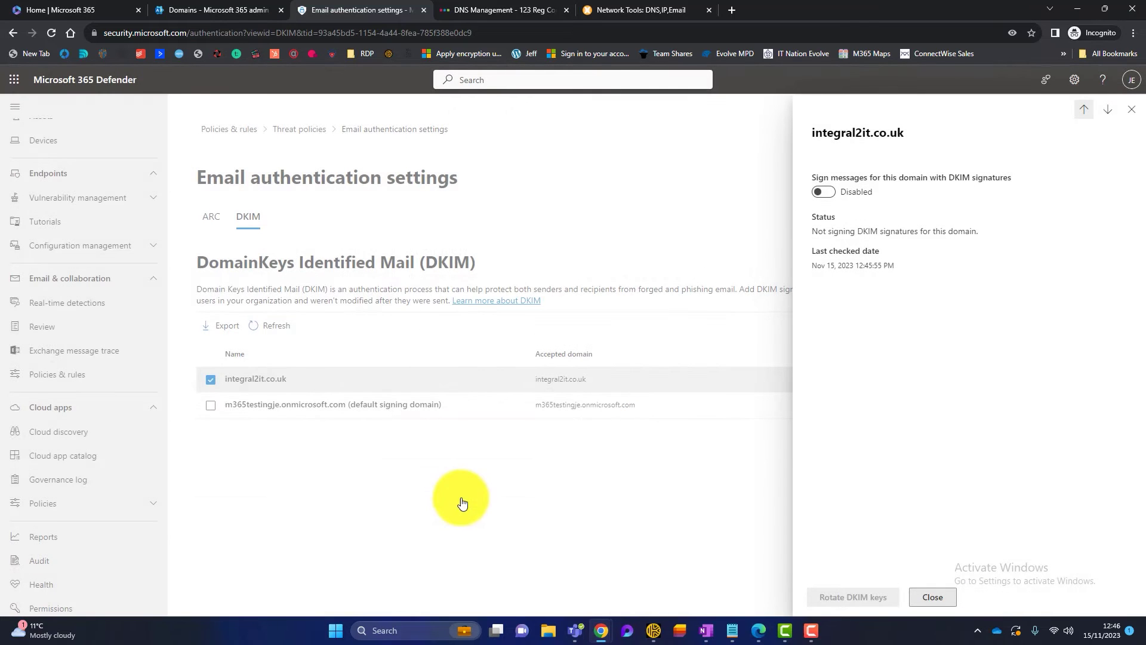
right_click(329, 631)
- Paste the two DKIM CNAME records into a new Notepad note and select the selector1._domainkey host name
left_click(330, 563)
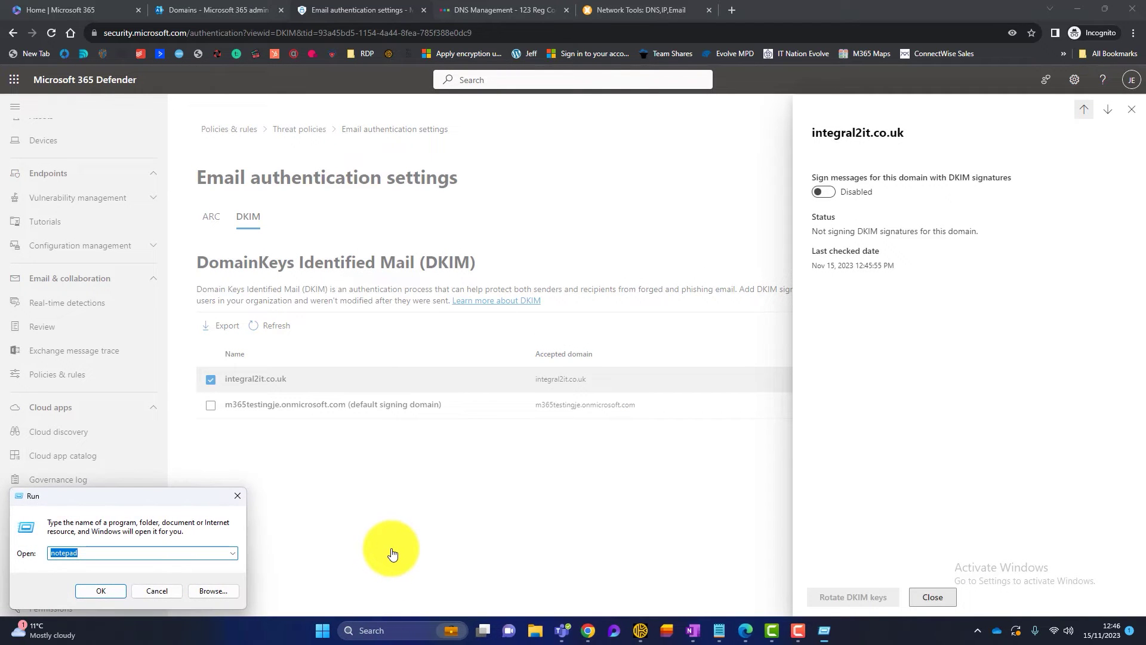
type("notepad")
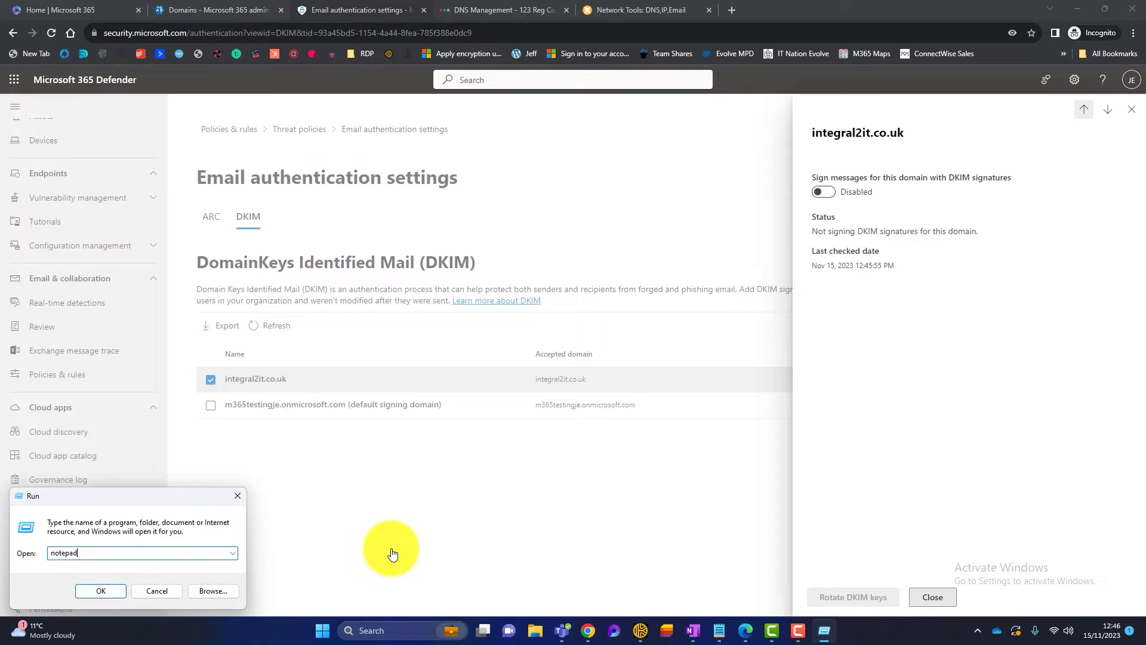
key("Return")
key("ctrl+v")
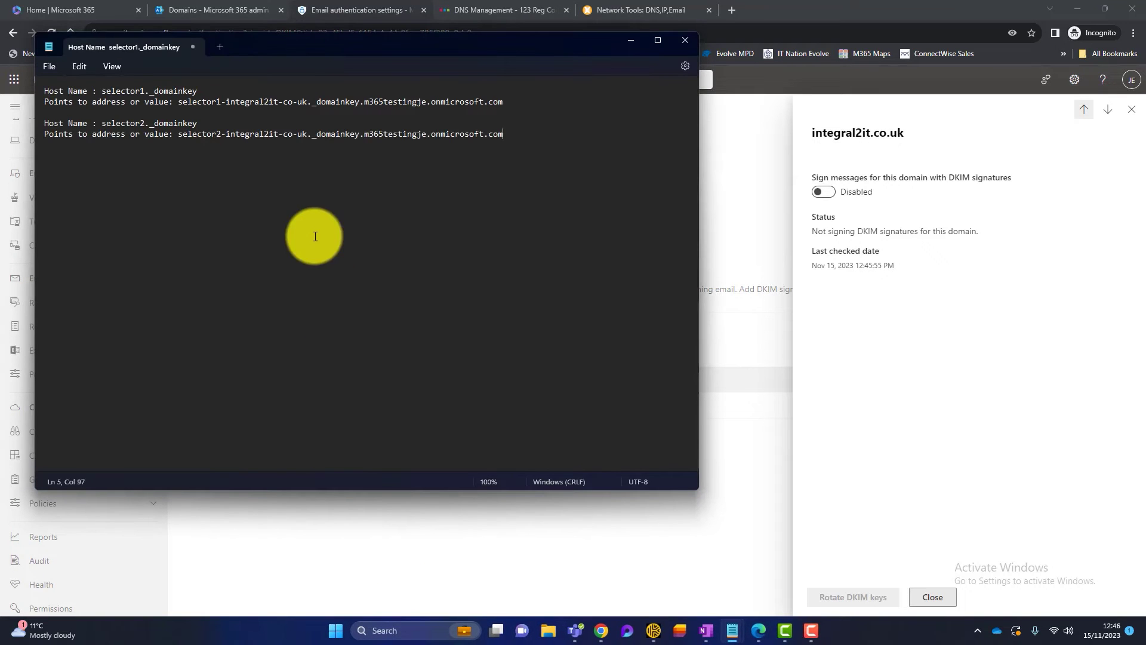
left_click_drag(406, 53, 797, 137)
left_click(592, 175)
left_click_drag(592, 174, 496, 174)
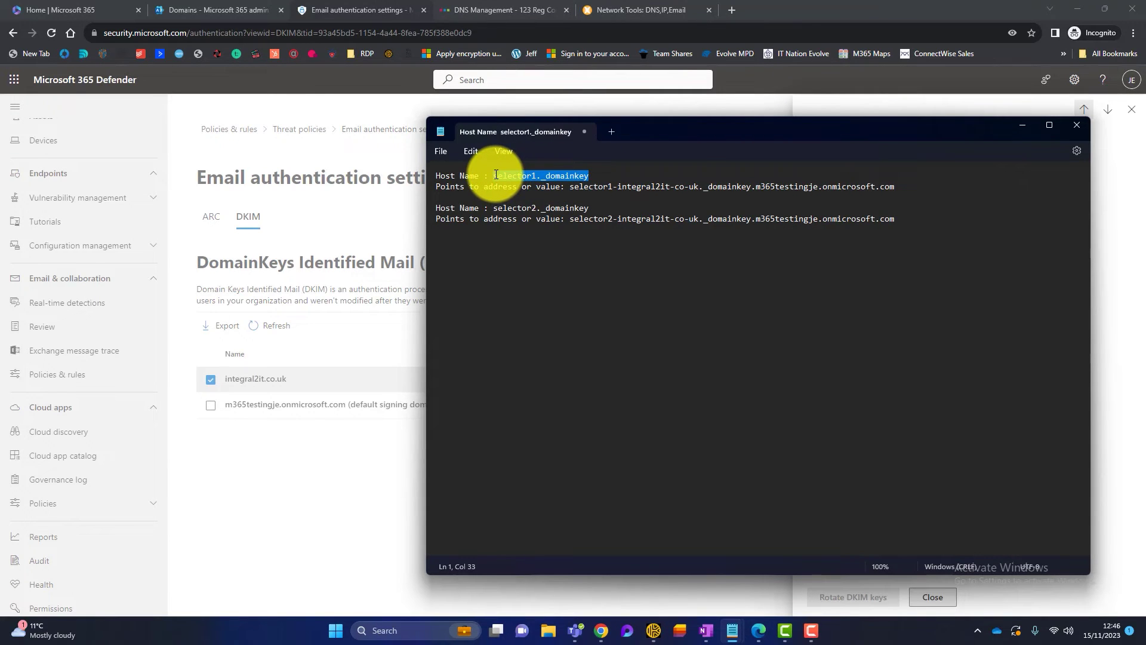
left_click(494, 9)
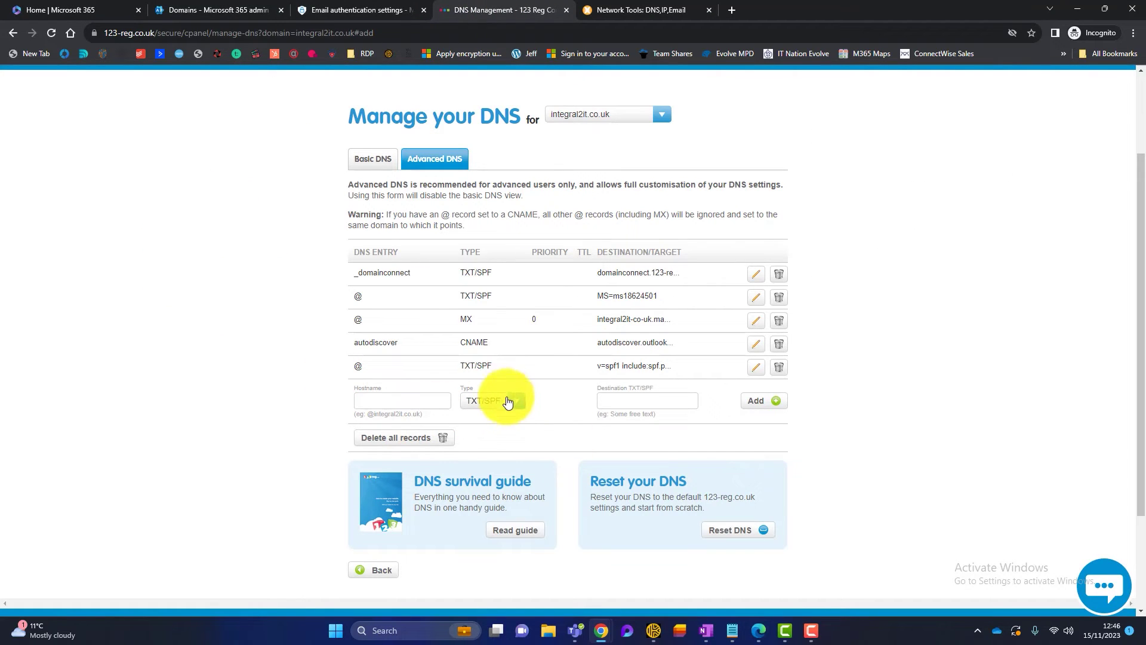
- Add a CNAME record selector1._domainkey pointing to its Microsoft DKIM selector target
left_click(516, 402)
left_click(492, 437)
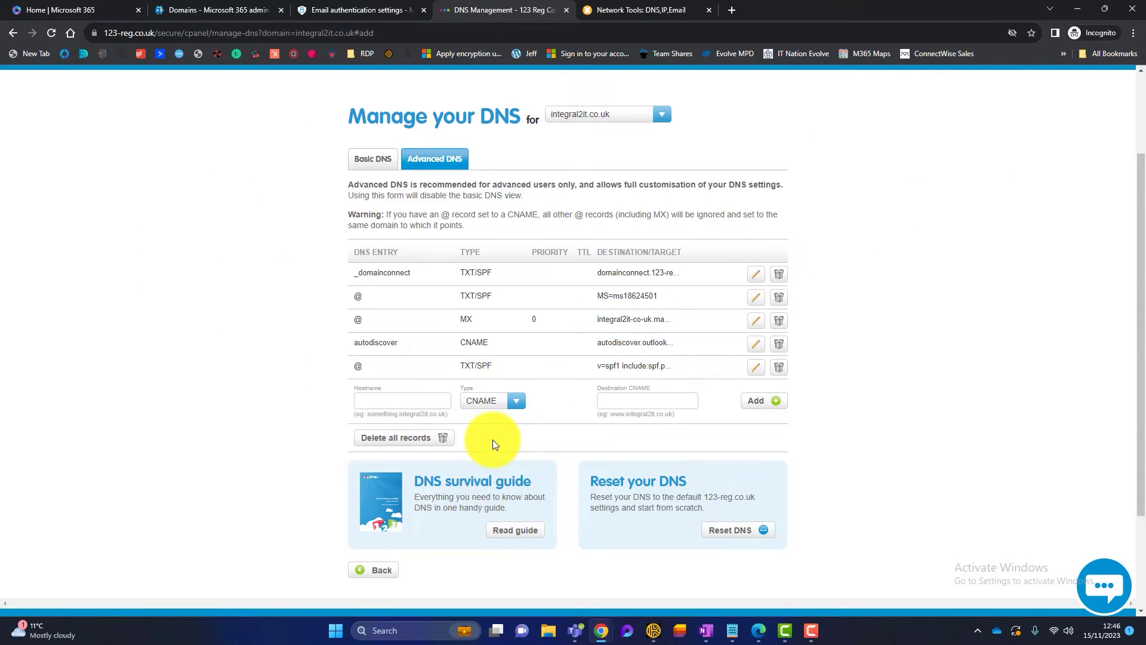
left_click(375, 401)
key("ctrl+v")
double_click(377, 400)
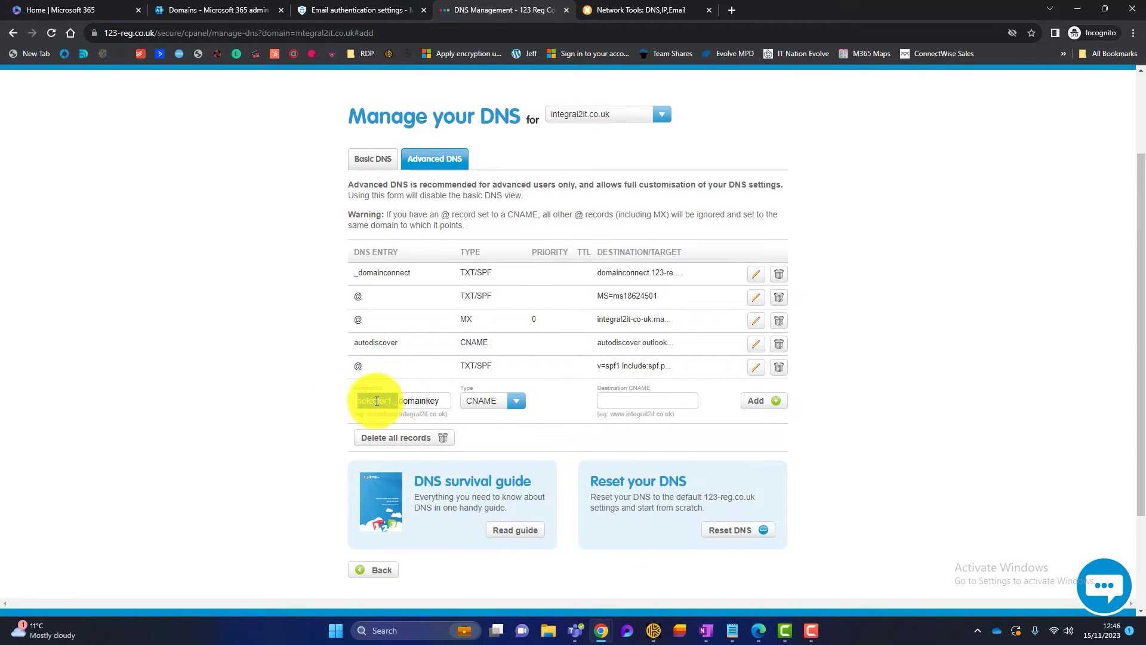
left_click(414, 401)
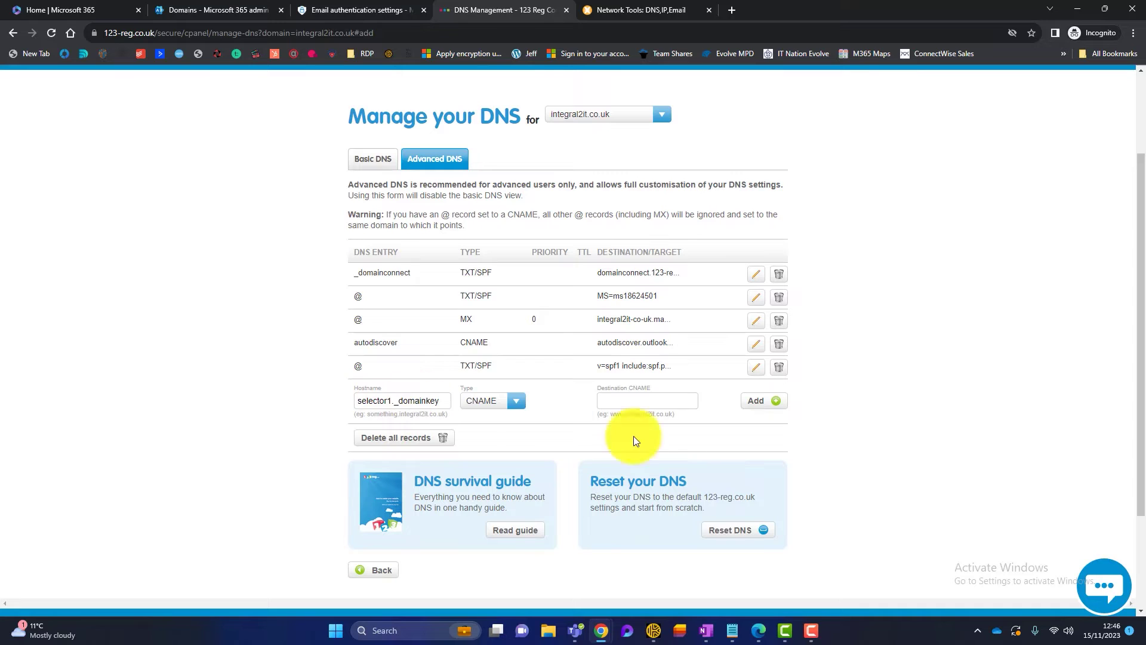
left_click(731, 630)
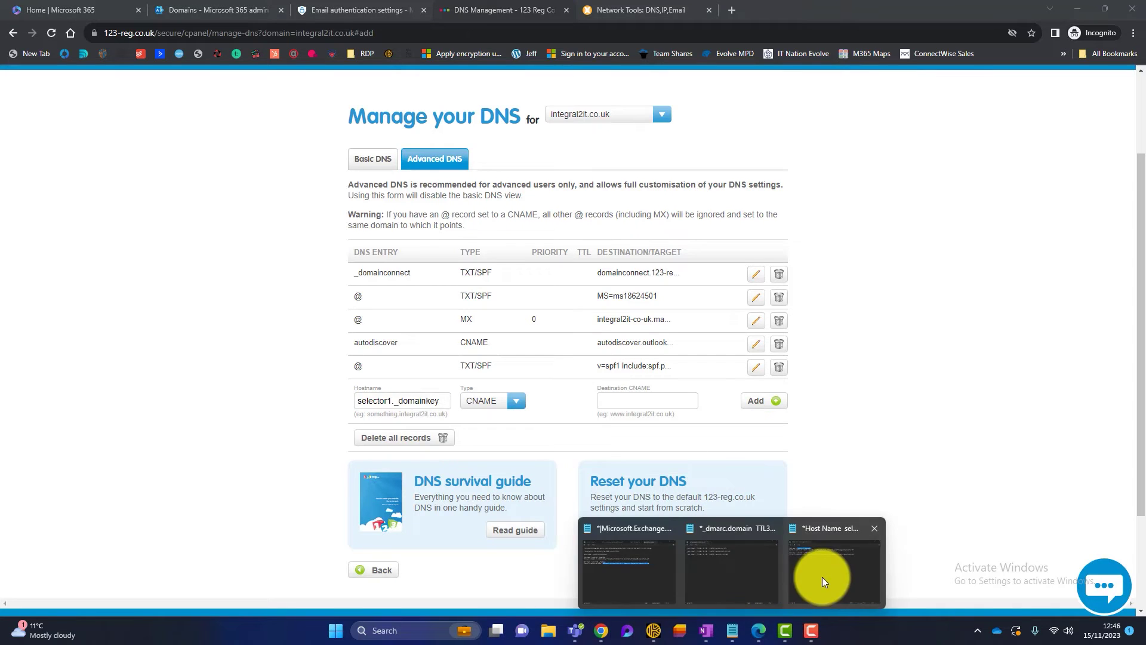
left_click(822, 577)
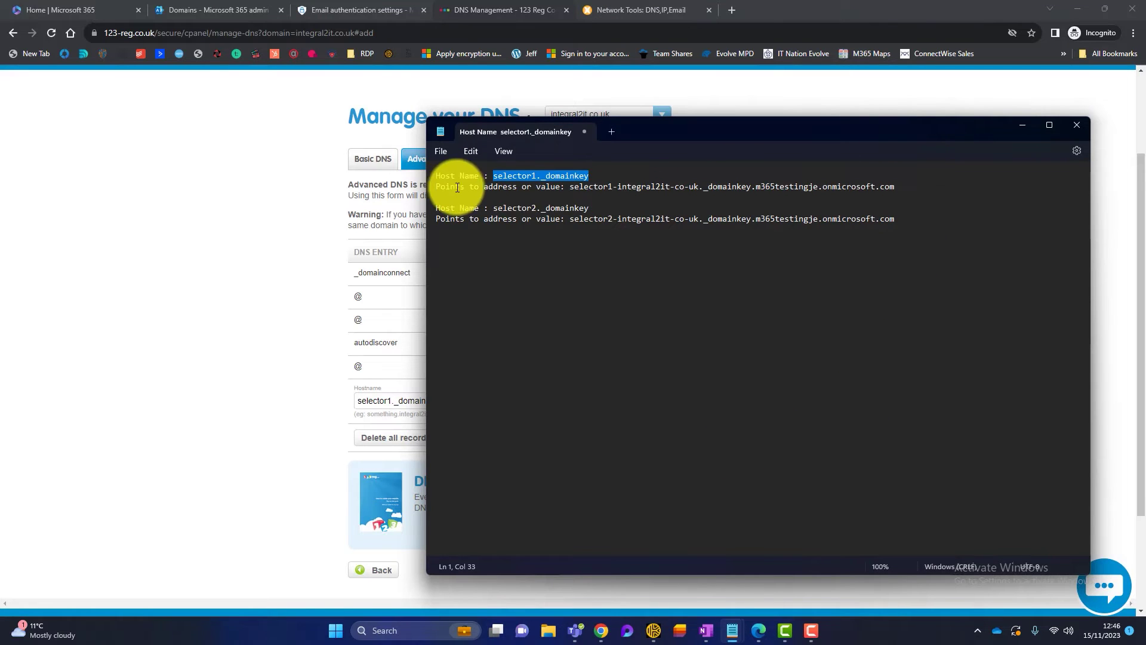
left_click_drag(895, 187, 569, 189)
left_click(297, 230)
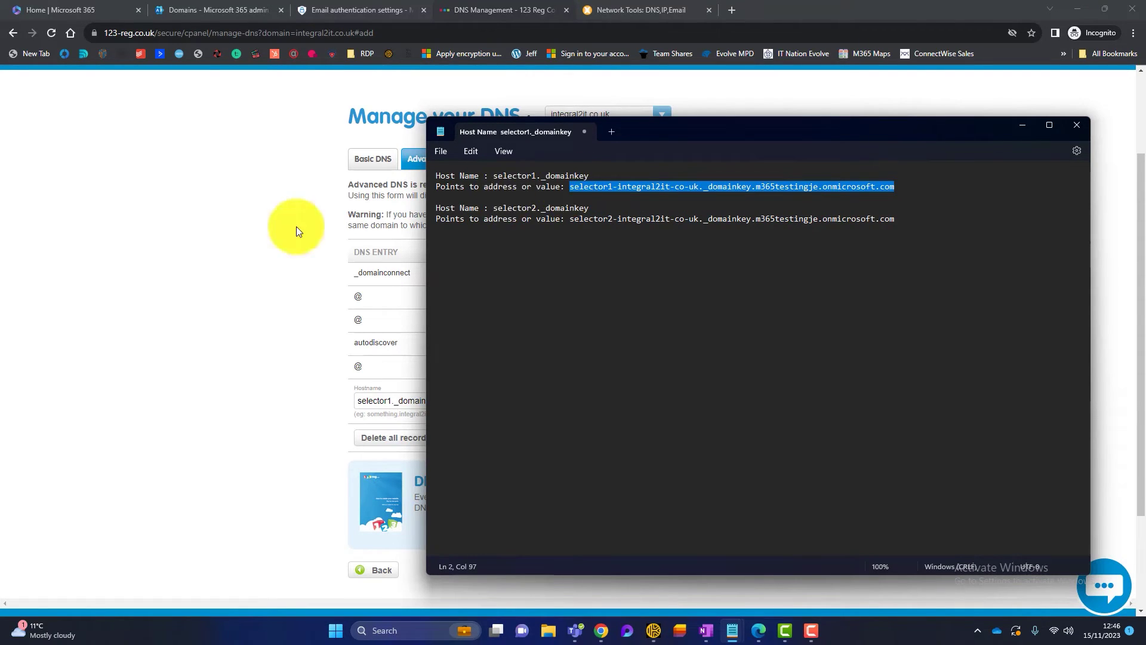
left_click(619, 398)
key("ctrl+v")
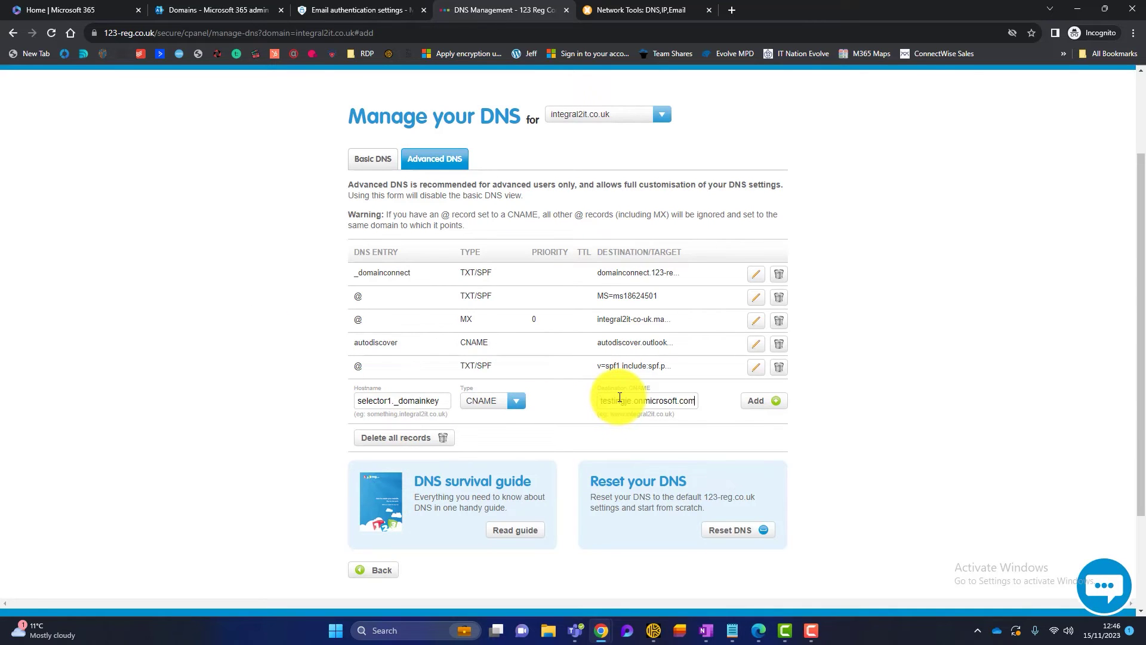
left_click(760, 402)
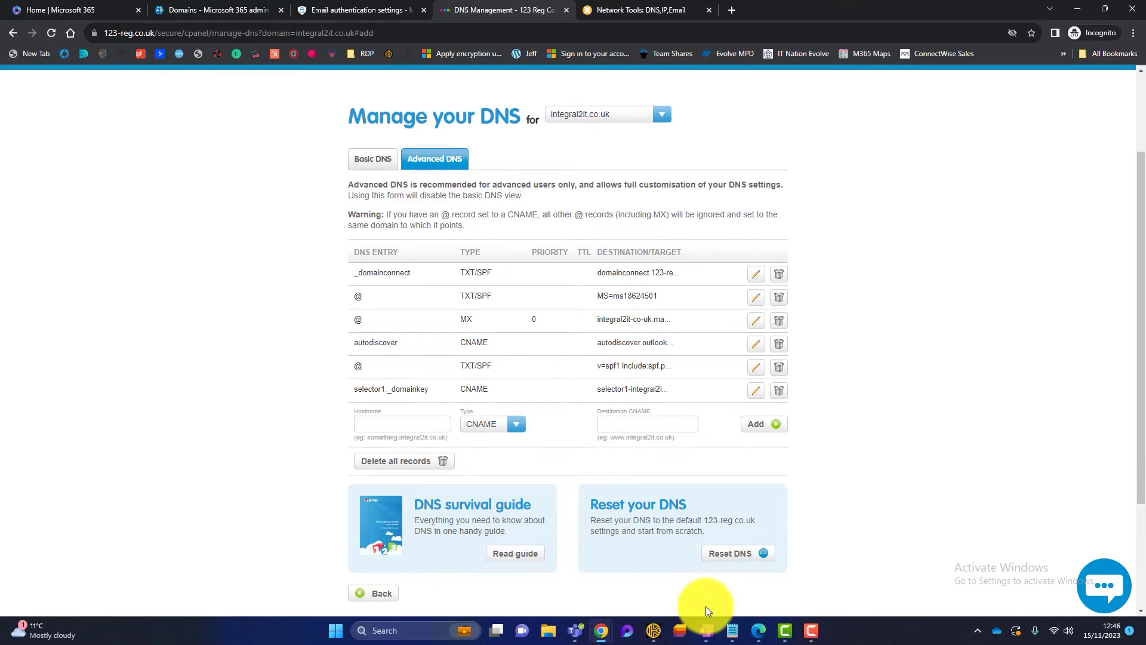
- Add the selector2._domainkey CNAME record pointing to its matching DKIM selector target
mouse_move(731, 630)
left_click(869, 570)
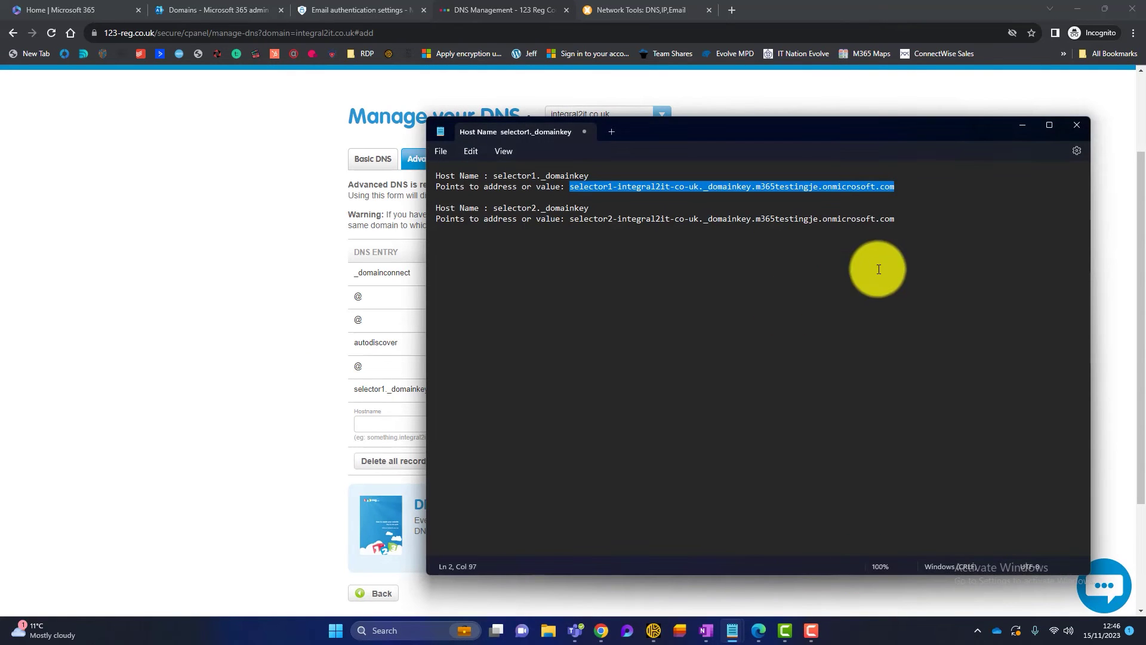
left_click_drag(592, 208, 493, 207)
left_click(79, 305)
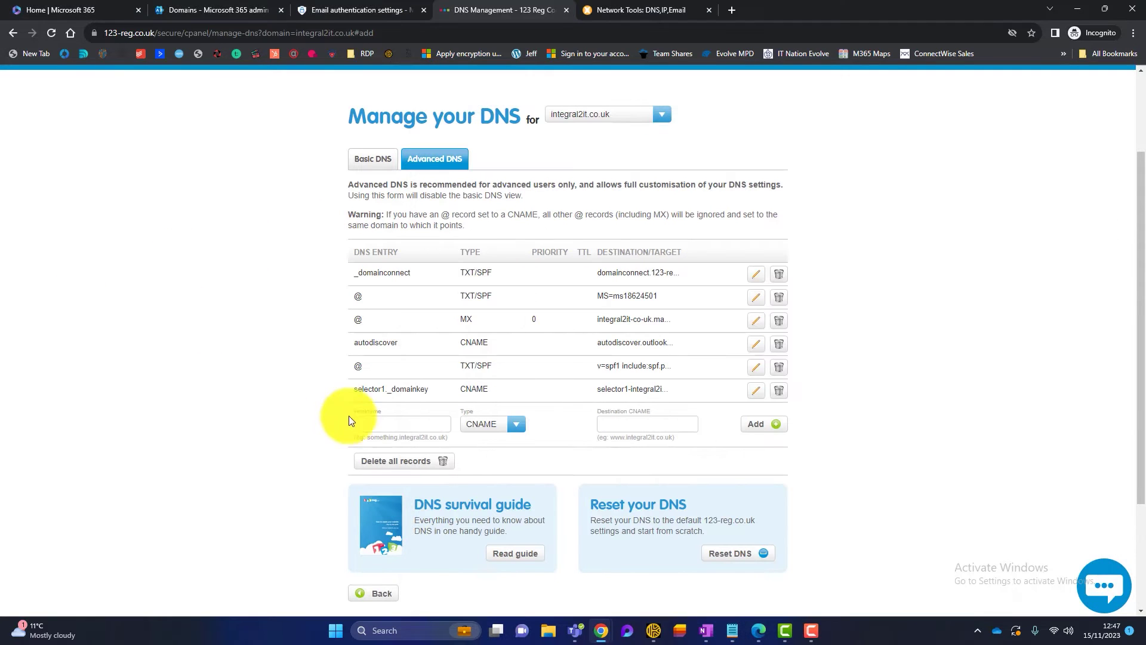
left_click(376, 423)
key("ctrl+v")
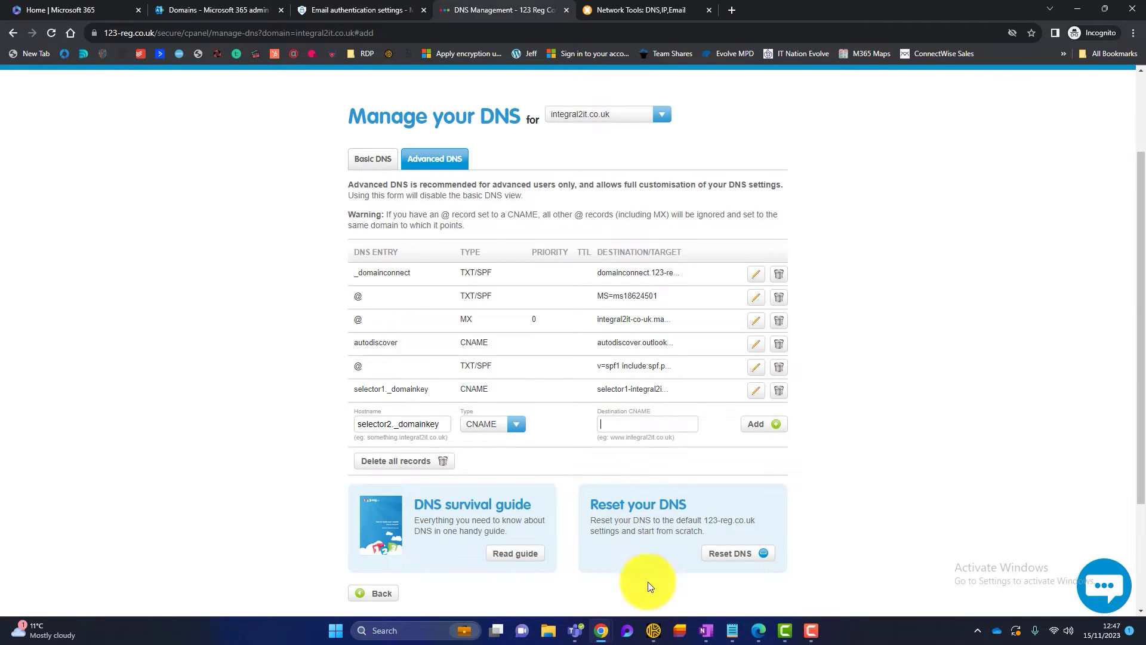
left_click(735, 635)
left_click(835, 564)
left_click_drag(898, 219, 569, 221)
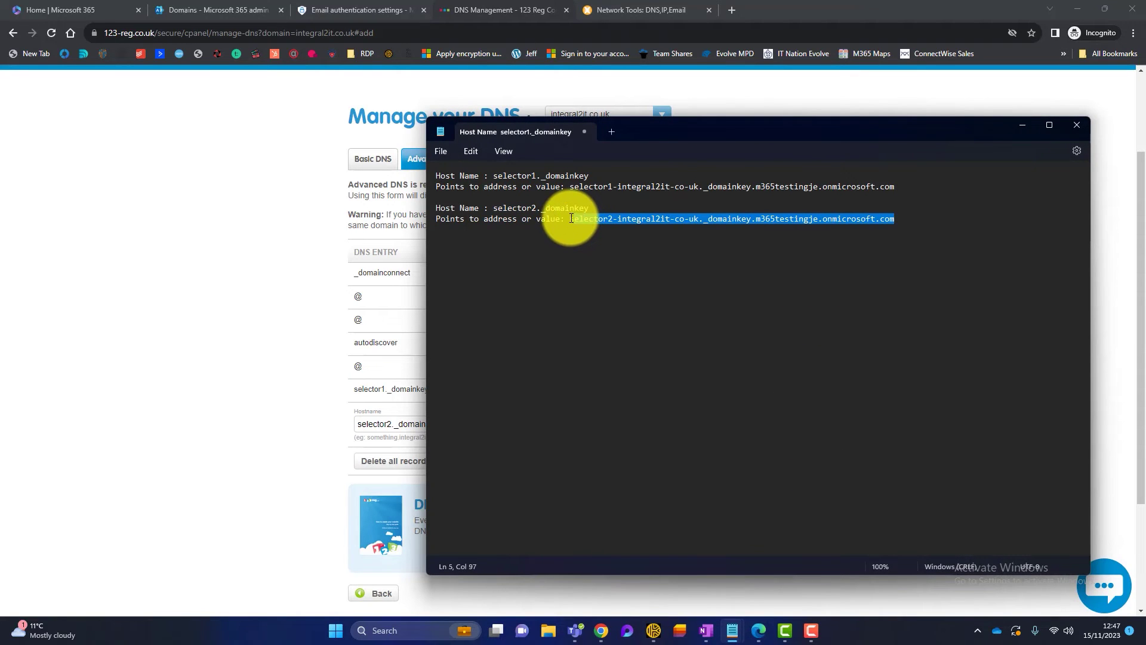
left_click(177, 346)
left_click(621, 420)
key("ctrl+v")
left_click(753, 424)
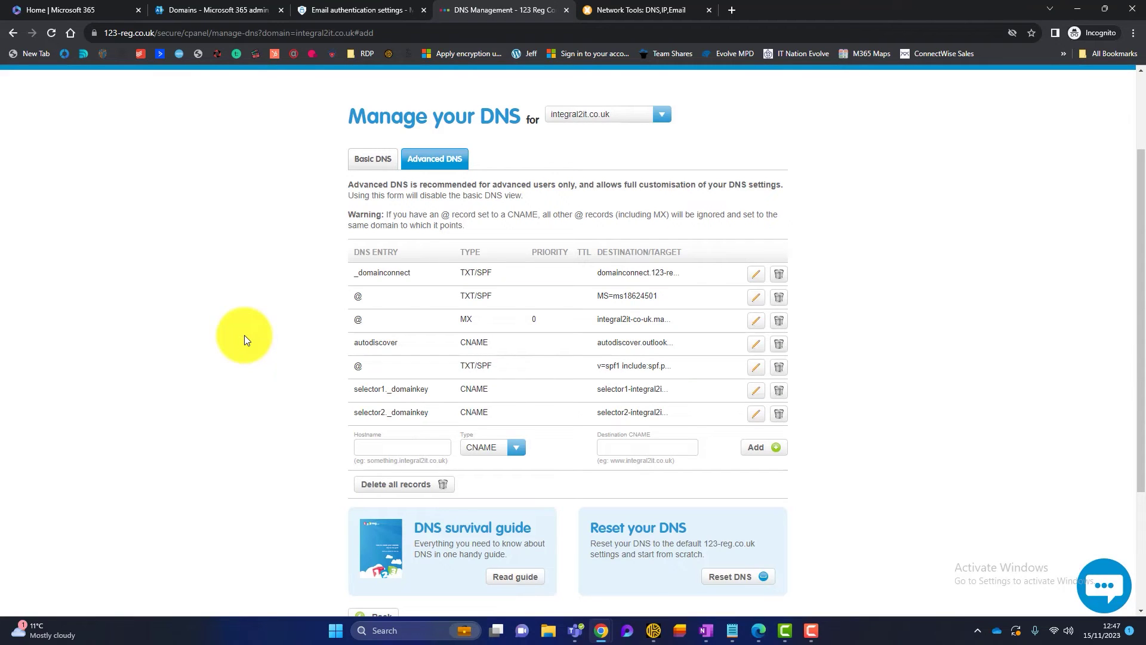
left_click(323, 10)
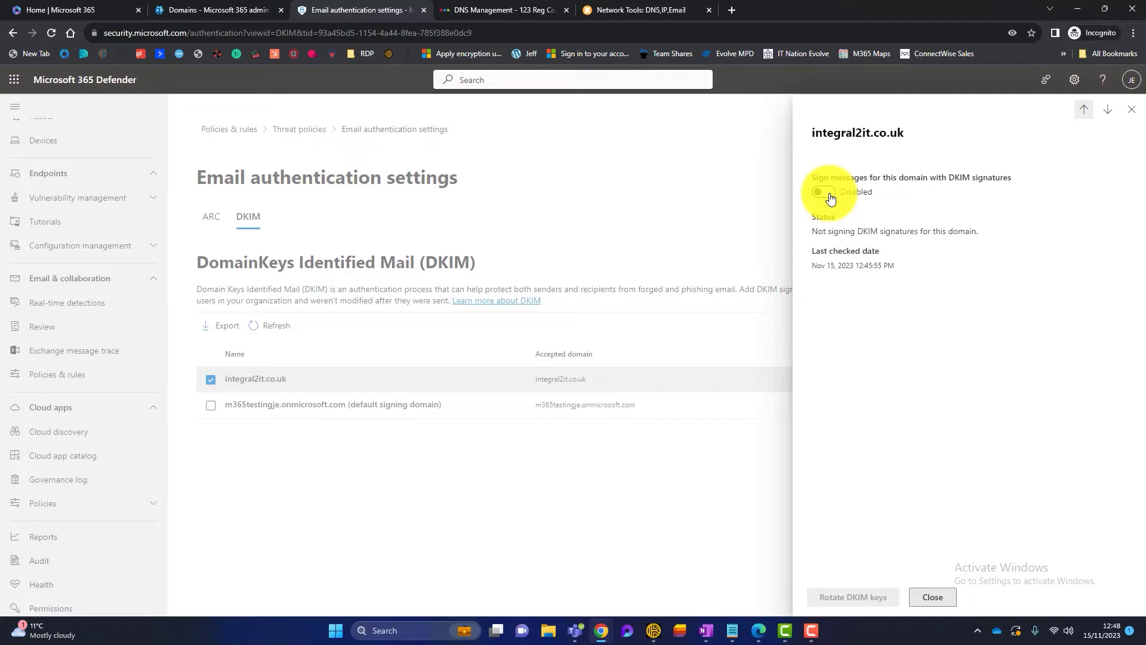
left_click(830, 196)
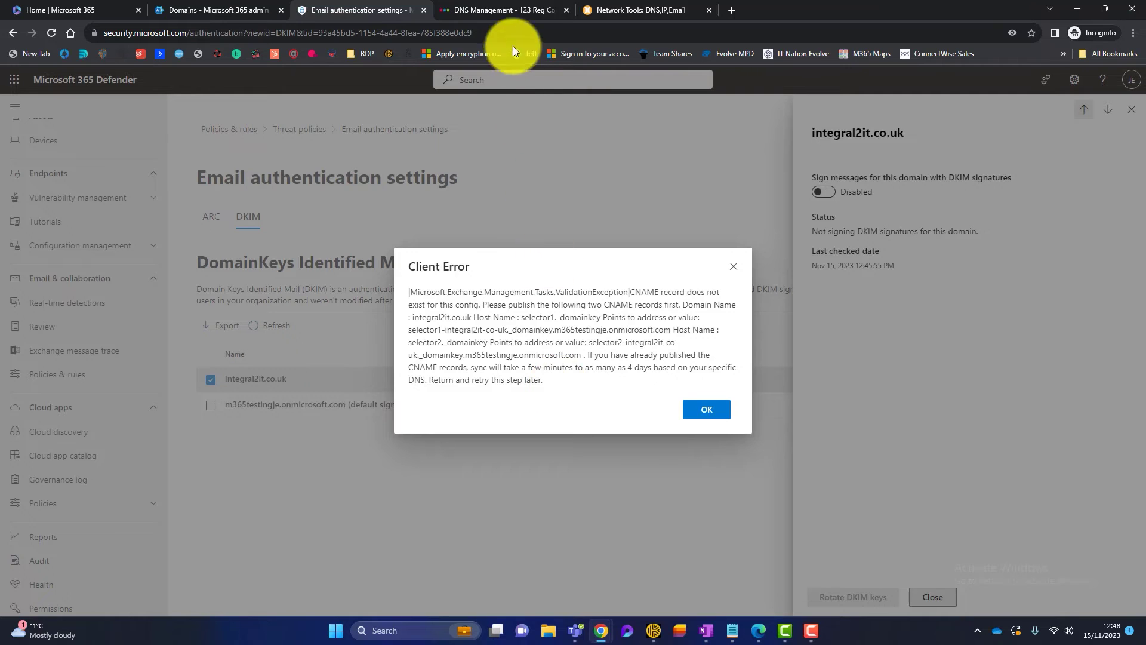
left_click(510, 8)
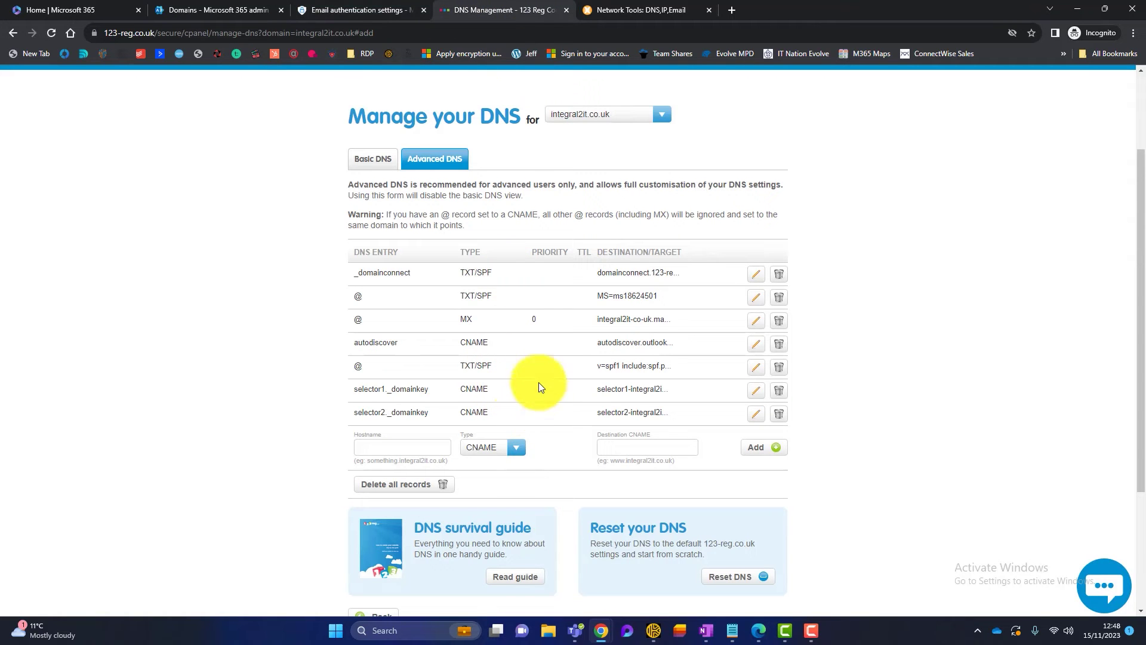
left_click(382, 10)
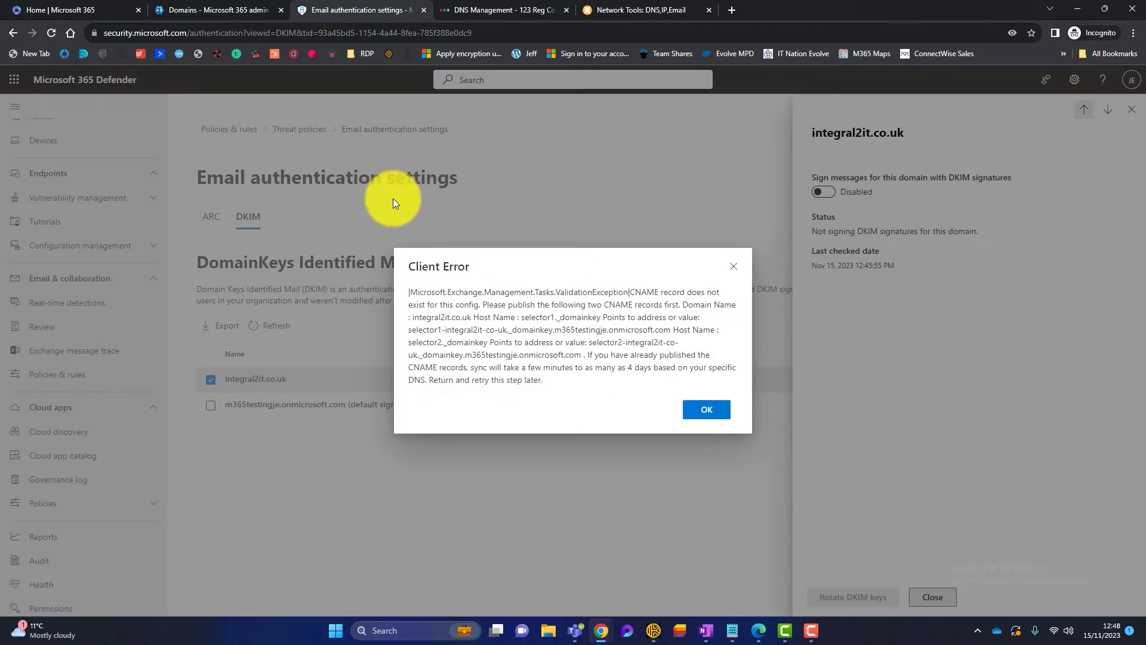
left_click(701, 412)
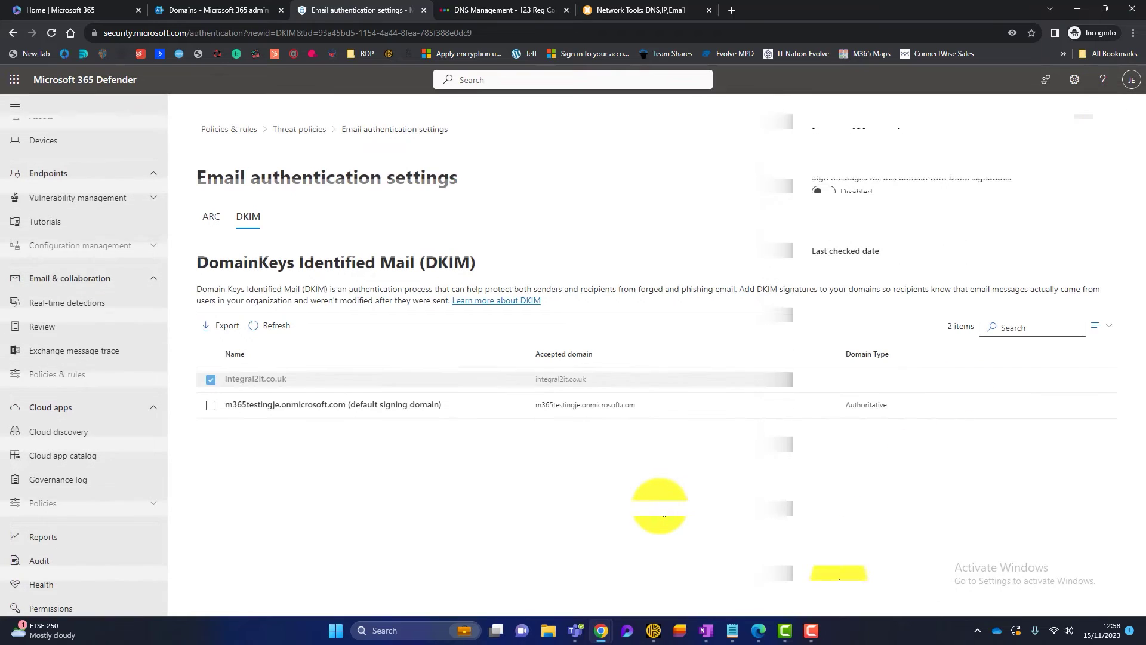
- Switch DKIM signing for integral2it.co.uk to Enabled, acknowledge the notice, and close its details
left_click(296, 377)
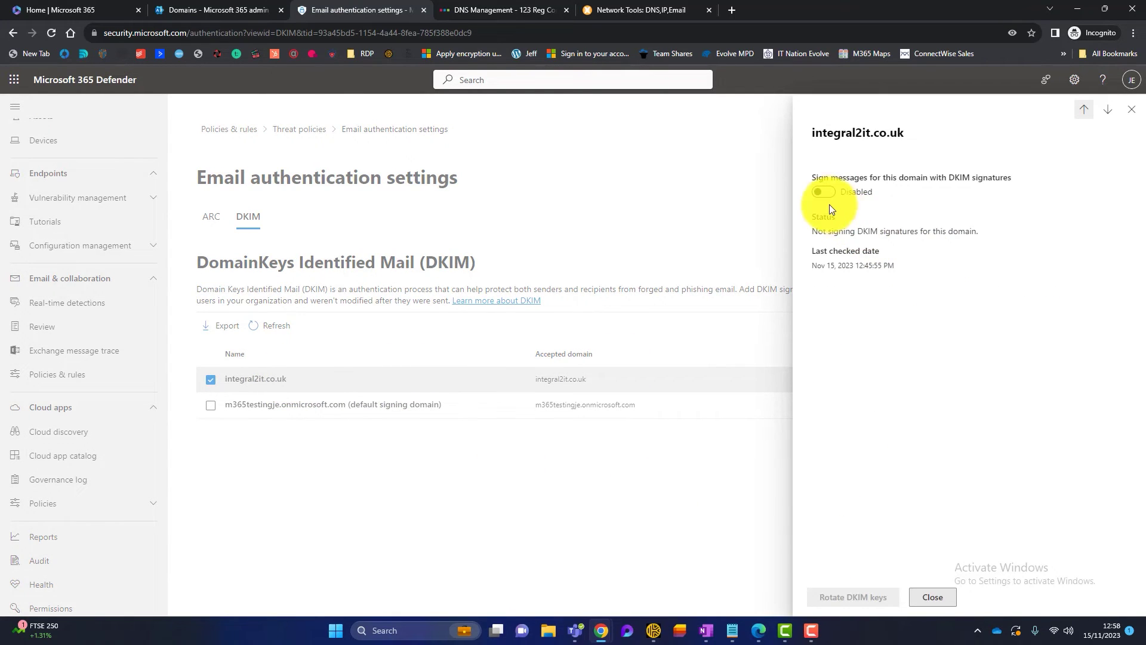
left_click(823, 192)
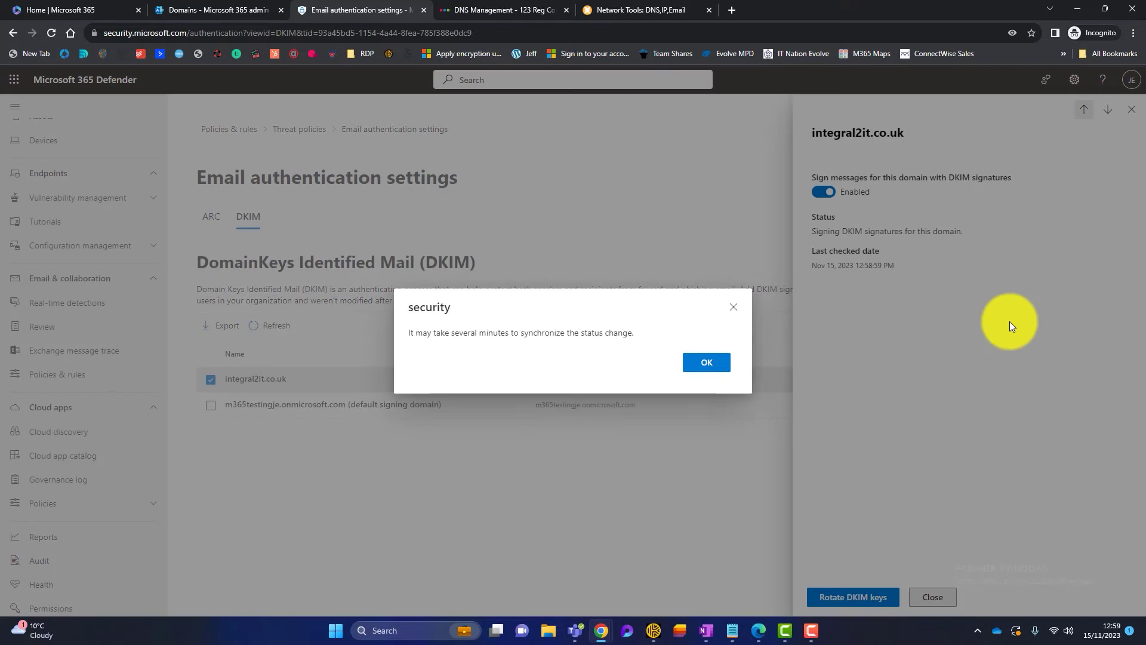
left_click(716, 373)
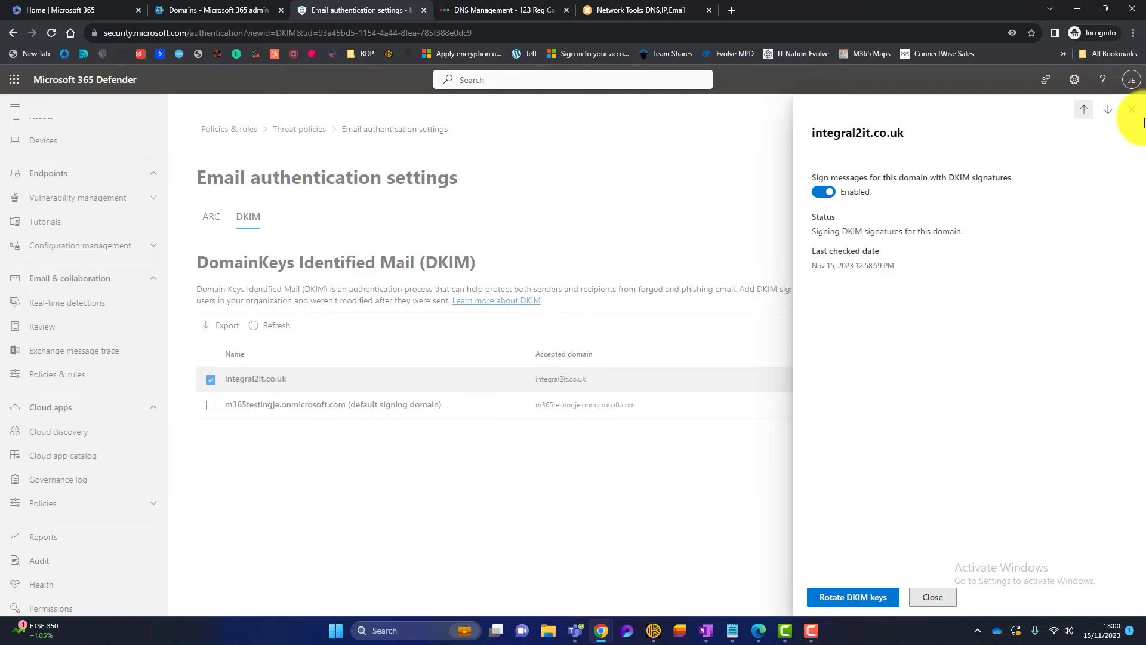
left_click(1131, 109)
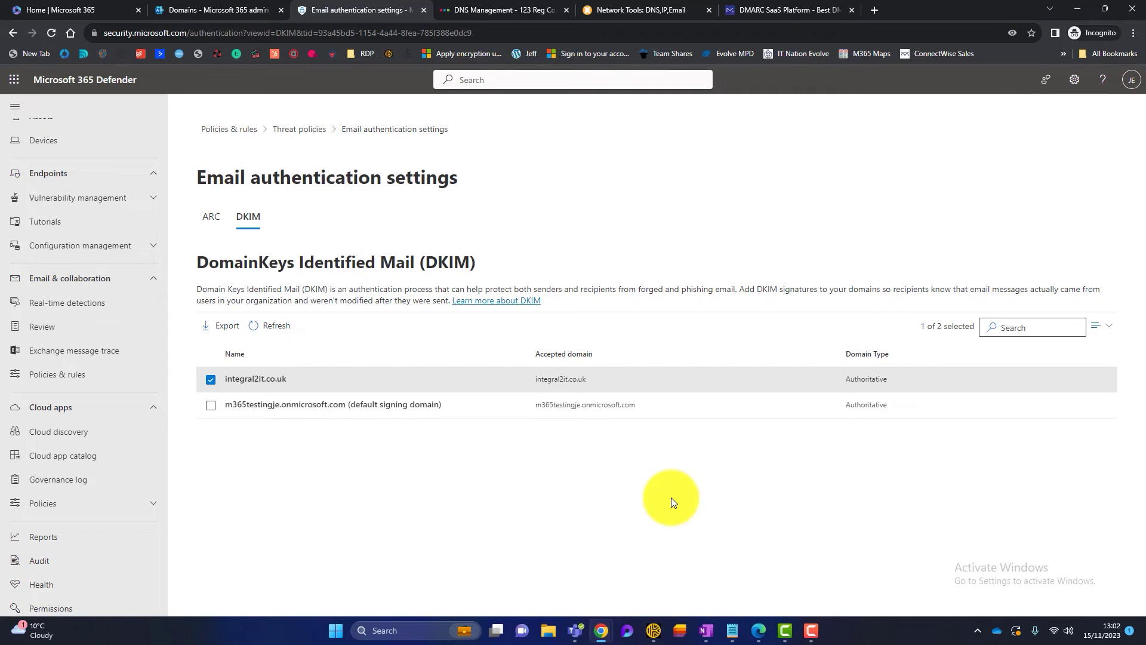
mouse_move(732, 610)
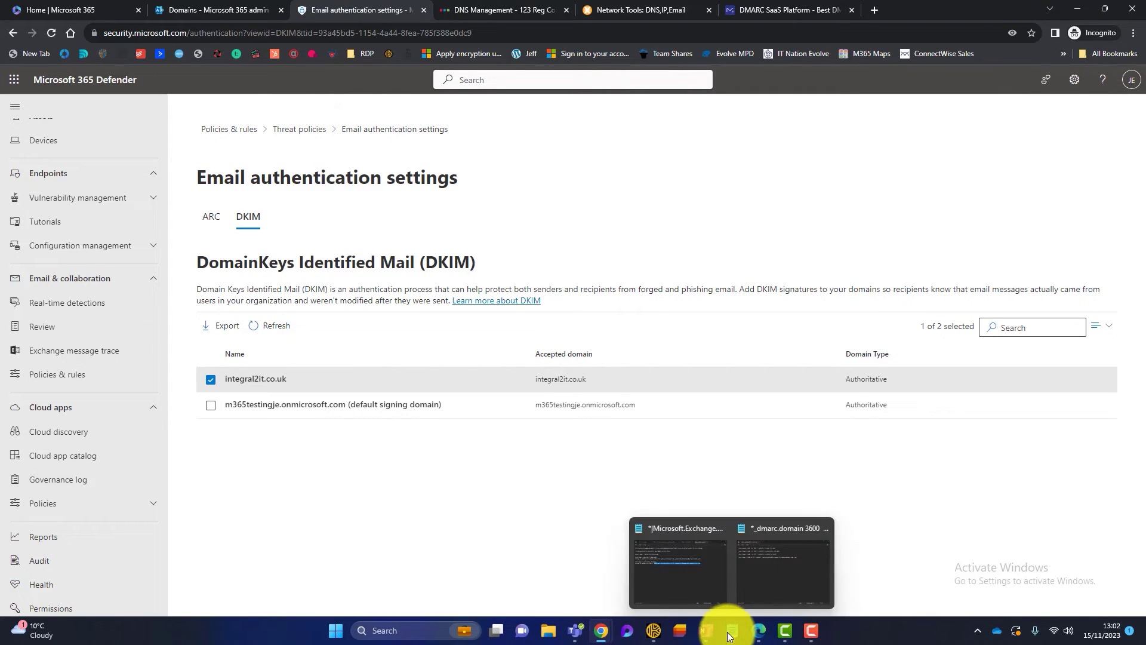
- Replace the placeholder domain on the first DMARC line with integral2it.co.uk
left_click(779, 582)
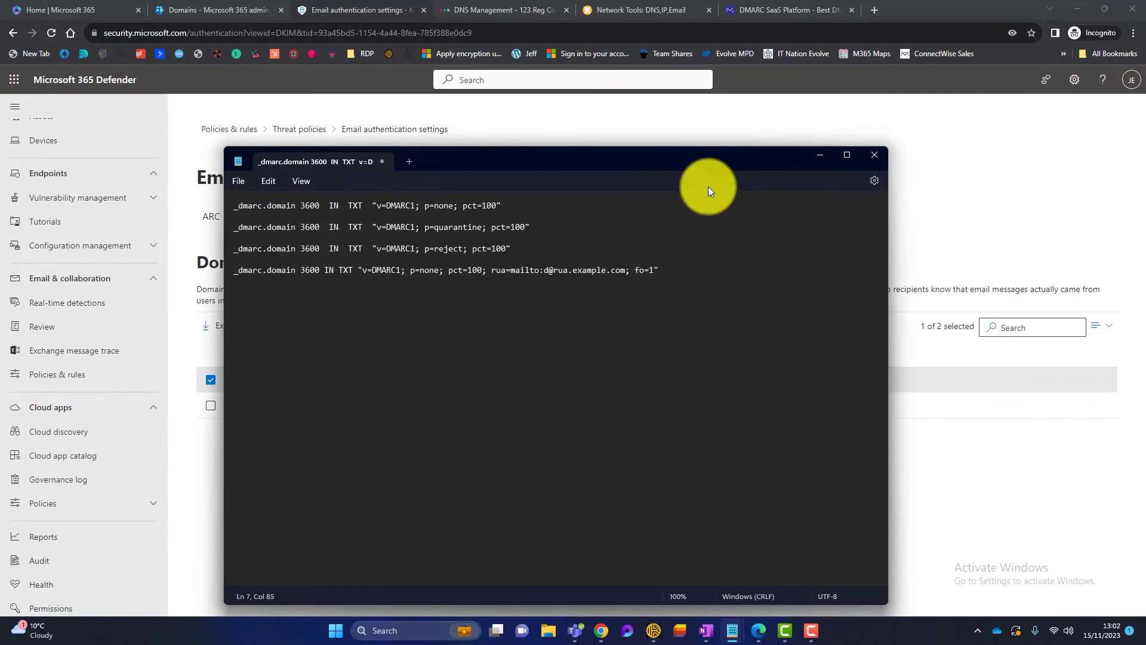
left_click_drag(704, 157, 718, 177)
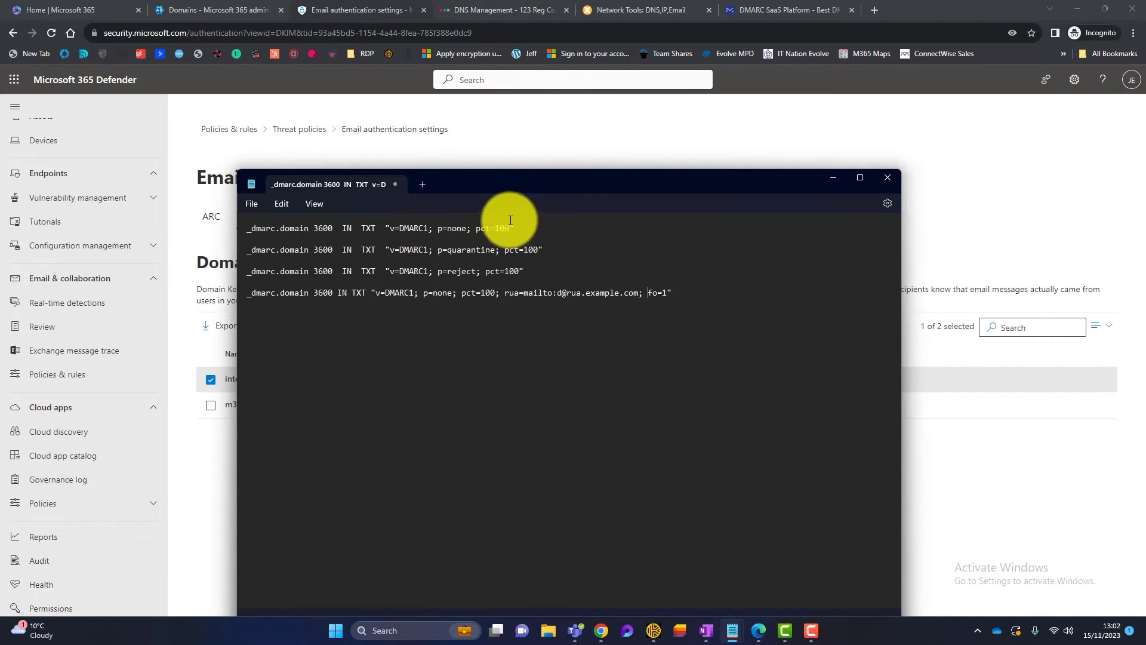
left_click(308, 228)
key("BackSpace")
key("BackSpace")
key("BackSpace")
key("BackSpace")
key("BackSpace")
key("BackSpace")
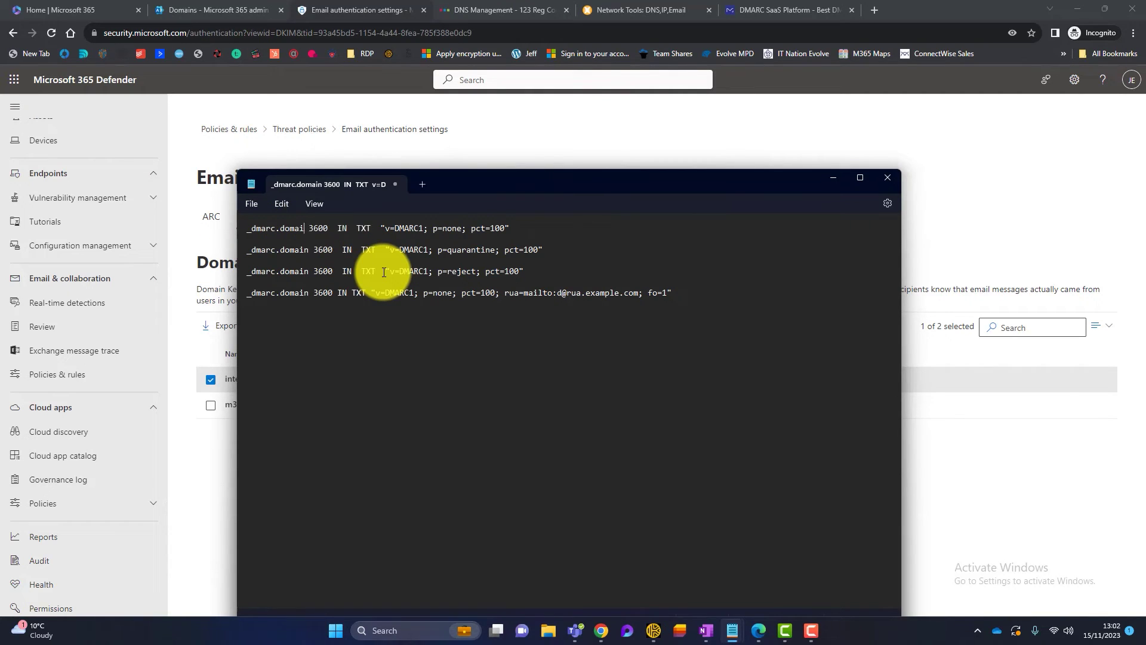
type("integral2it.o")
key("BackSpace")
type("co.uk")
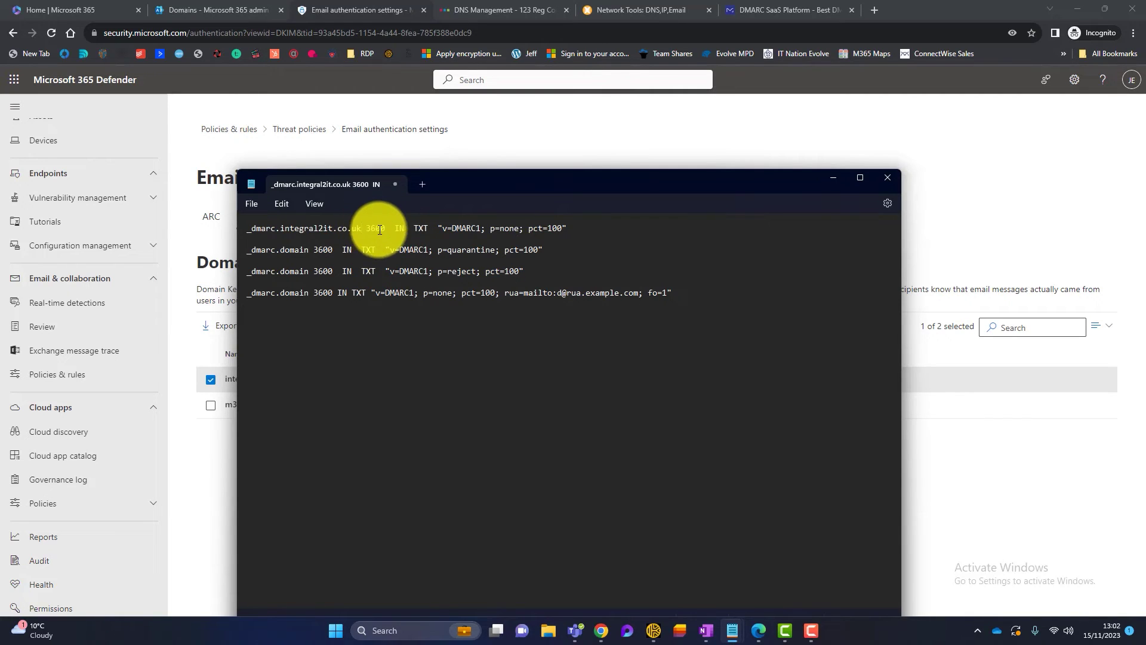
- Review the first record's DMARC value, its none policy and the pct=100 setting
left_click_drag(438, 228, 562, 227)
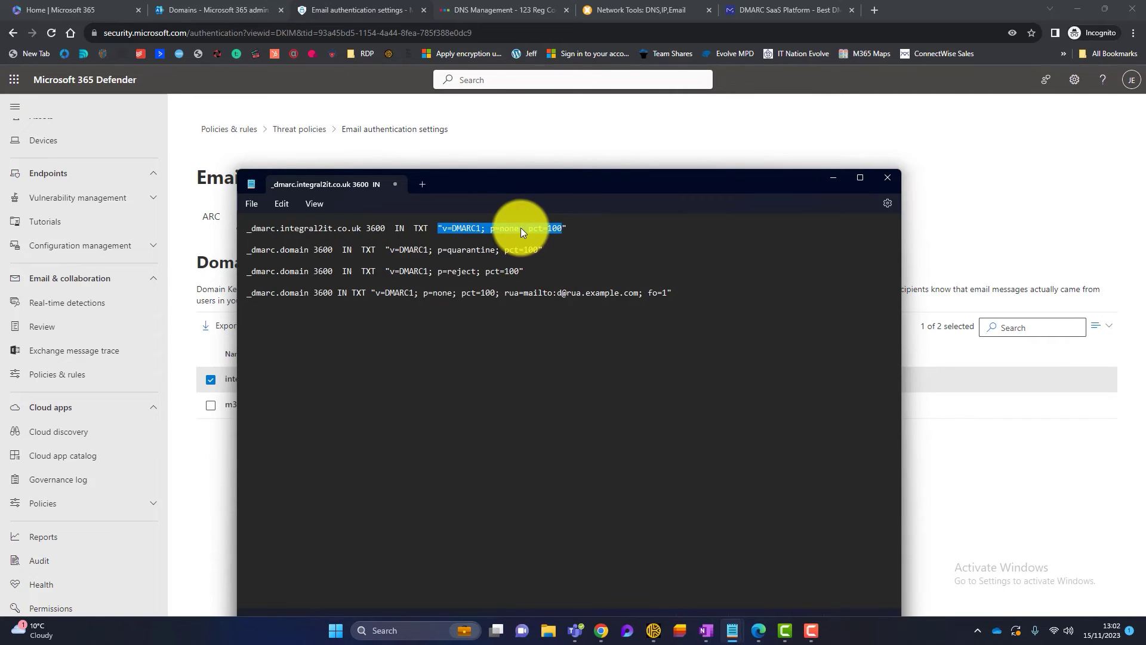
left_click(501, 230)
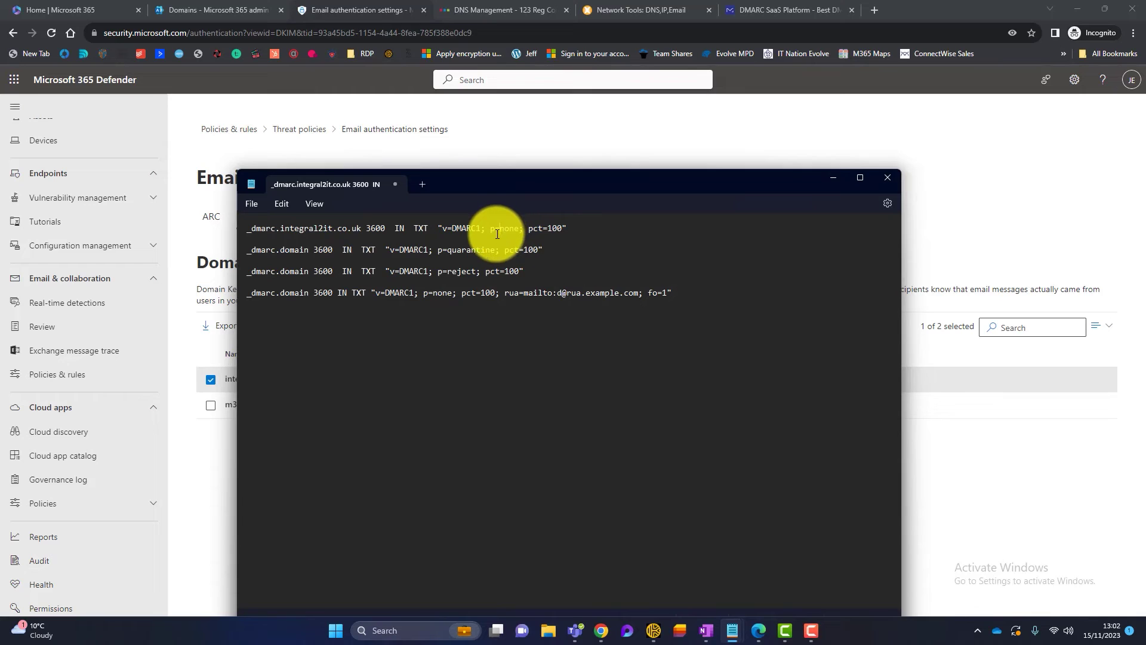
left_click_drag(500, 229, 520, 225)
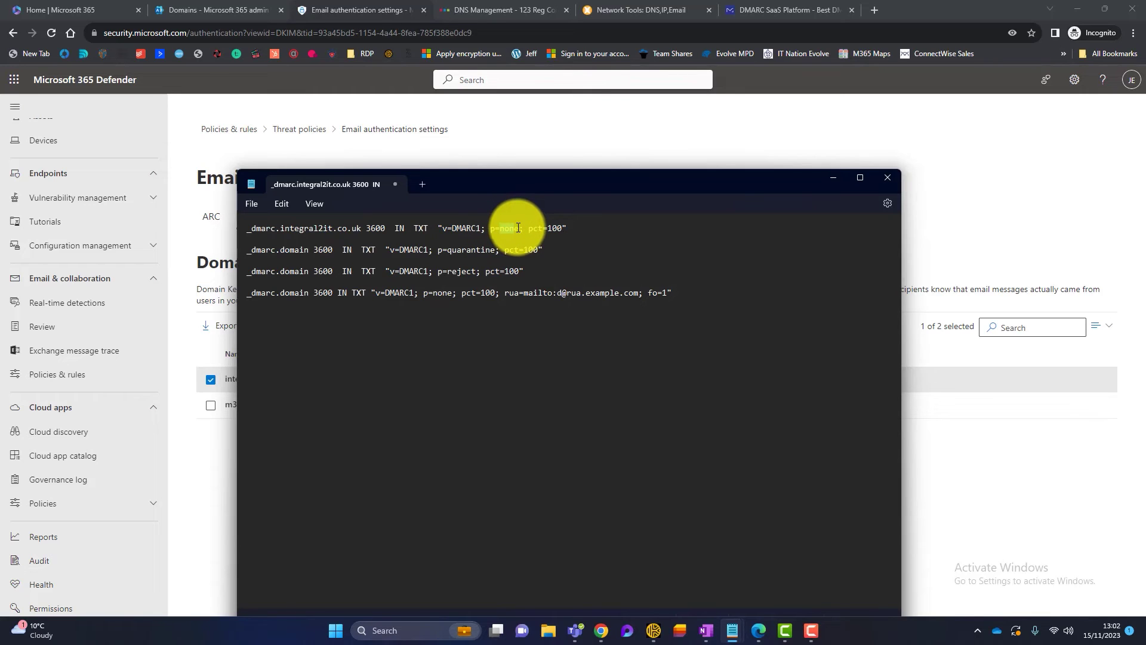
left_click_drag(588, 229, 253, 230)
left_click(576, 228)
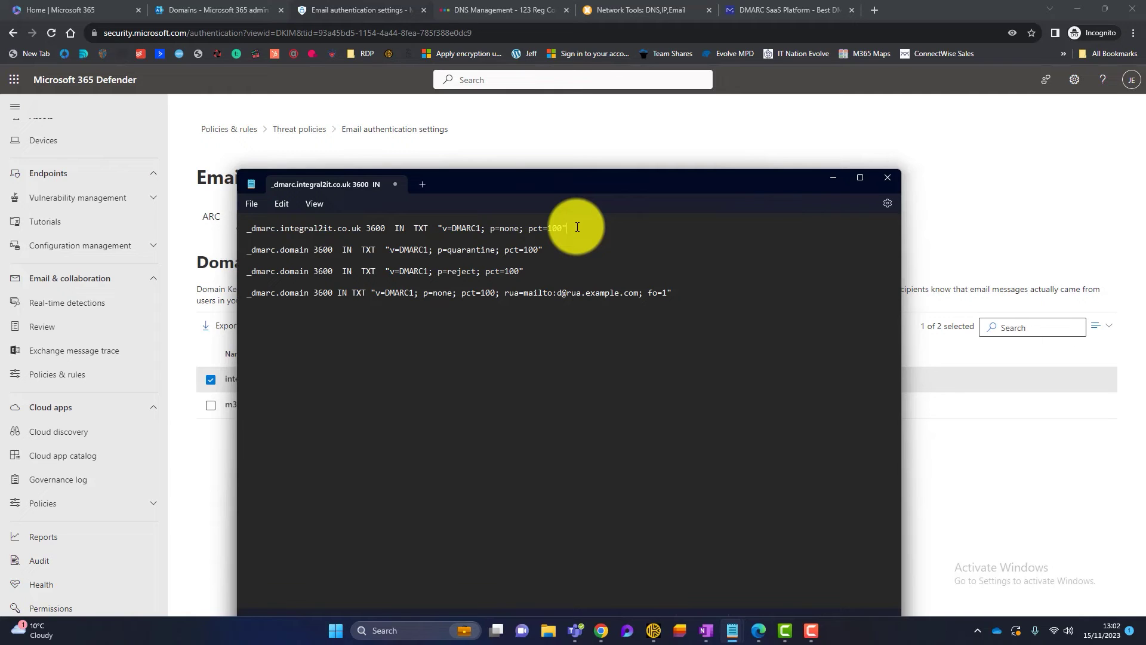
double_click(506, 228)
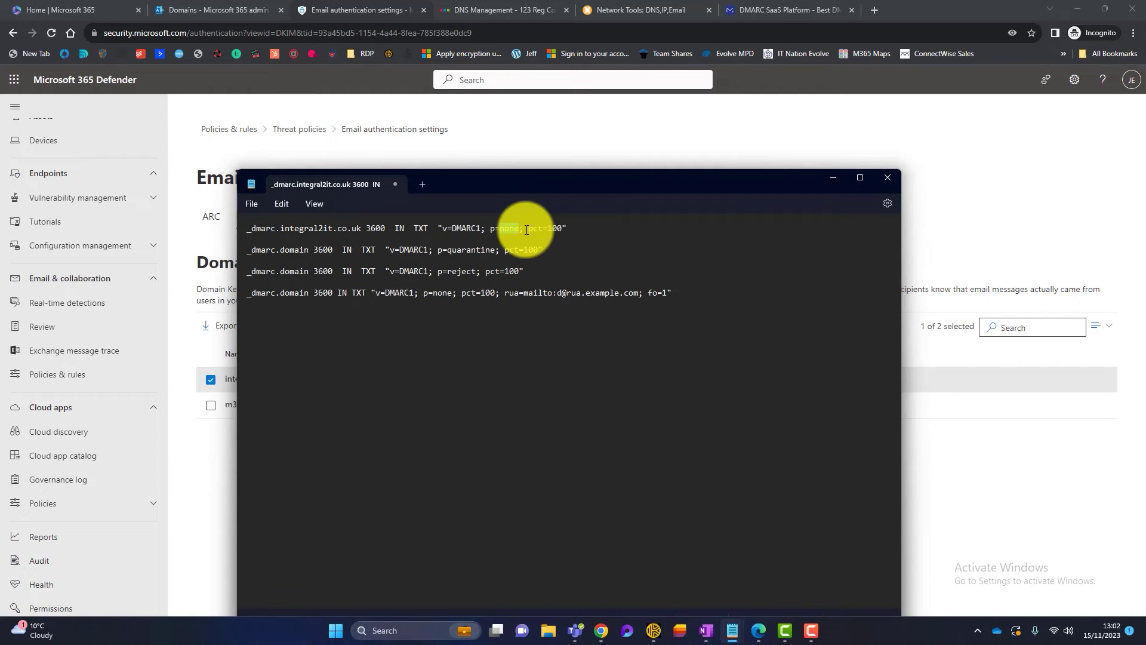
left_click(567, 227)
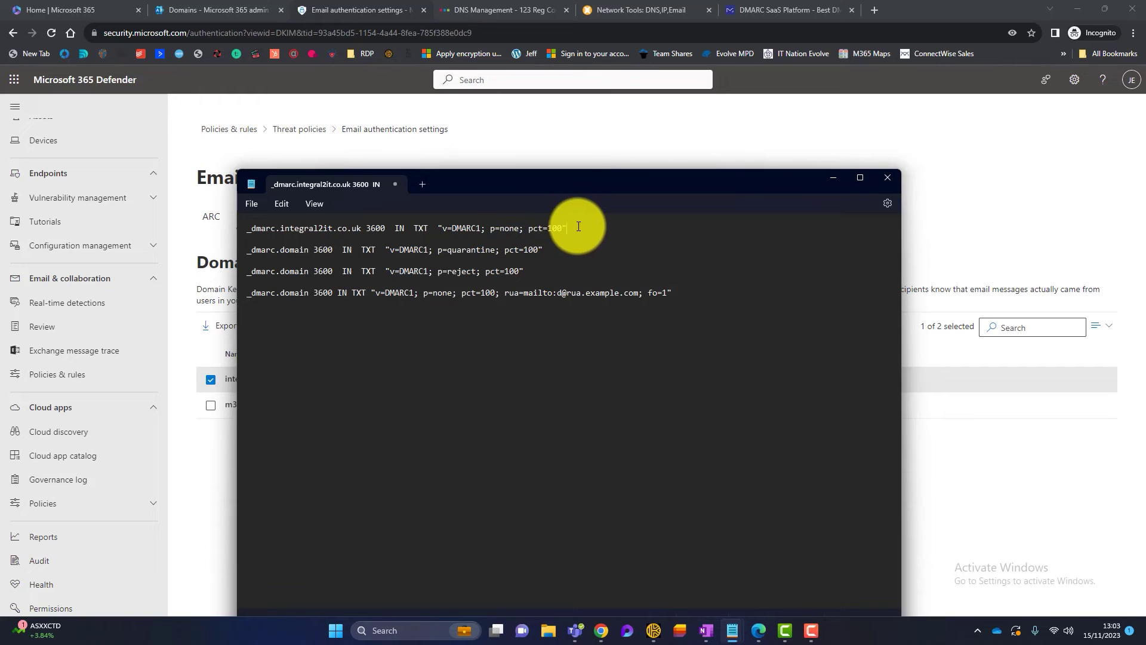
left_click_drag(530, 227, 569, 228)
left_click(579, 227)
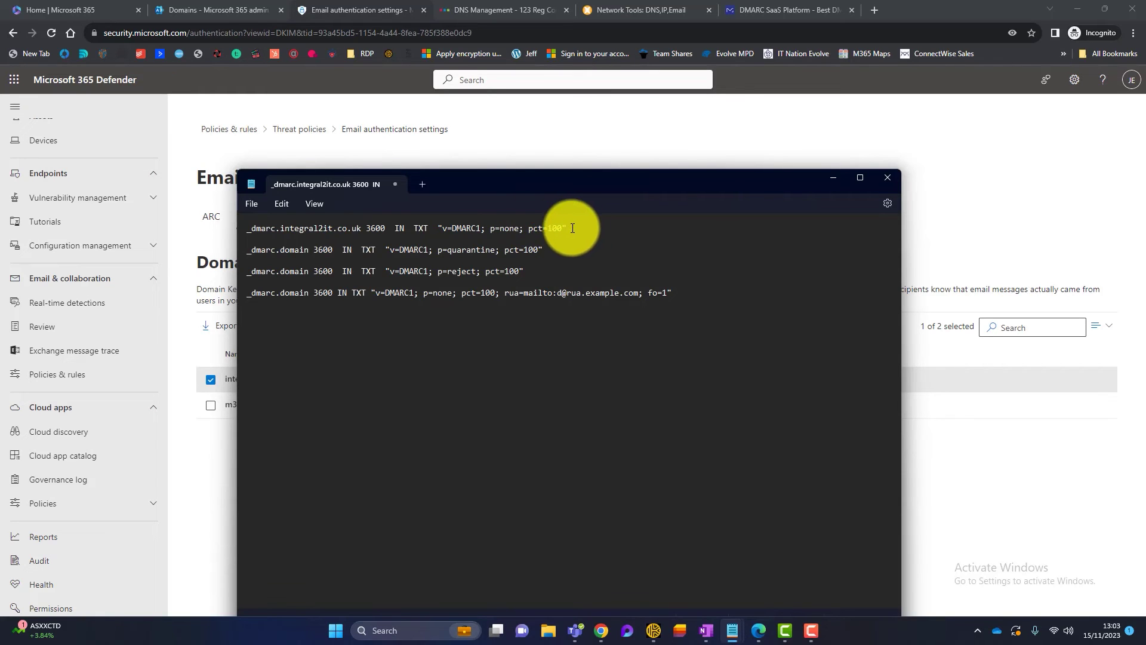
double_click(499, 230)
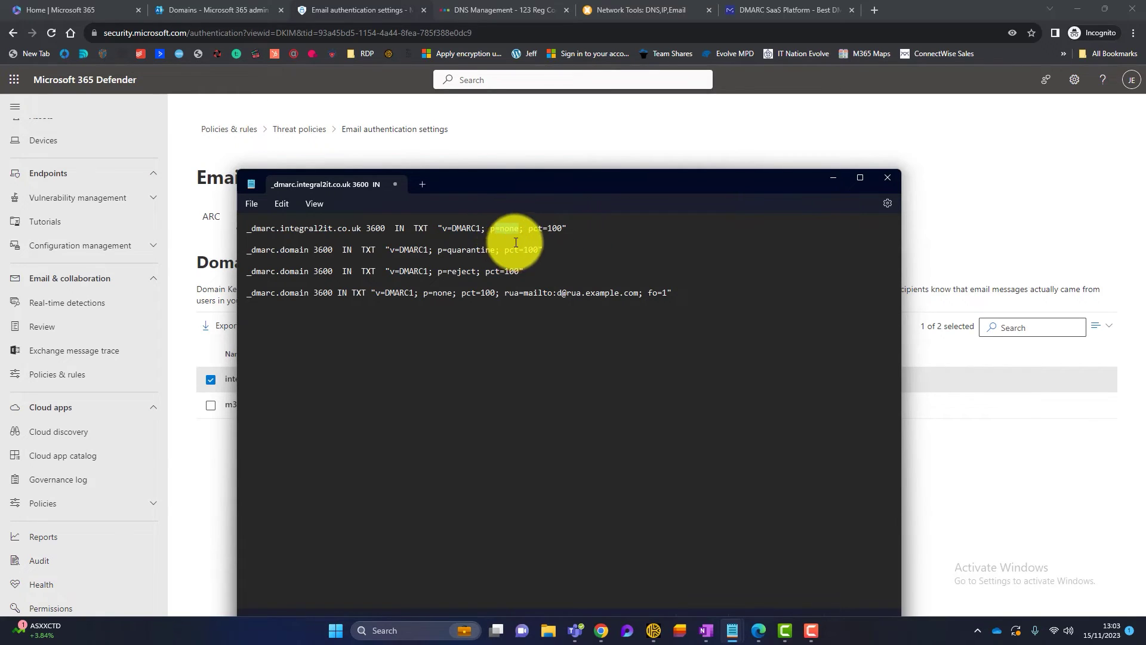
left_click(507, 238)
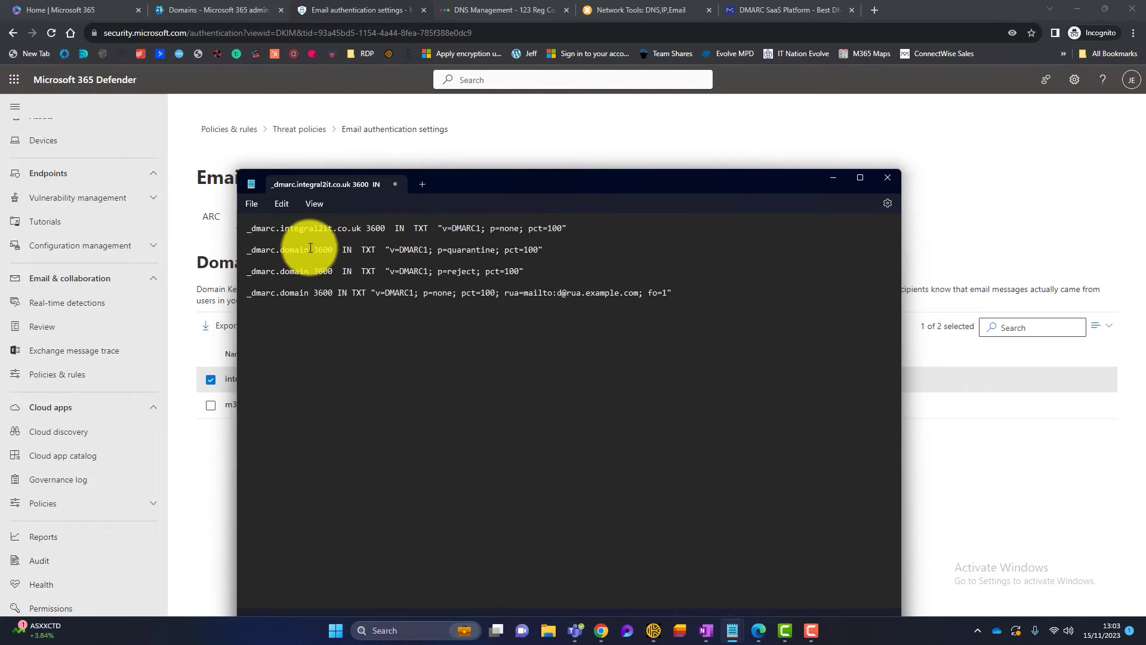
- Copy integral2it.co.uk from line 1 over the placeholder domain on lines 2, 3 and 4
left_click_drag(360, 228, 283, 229)
key("ctrl+c")
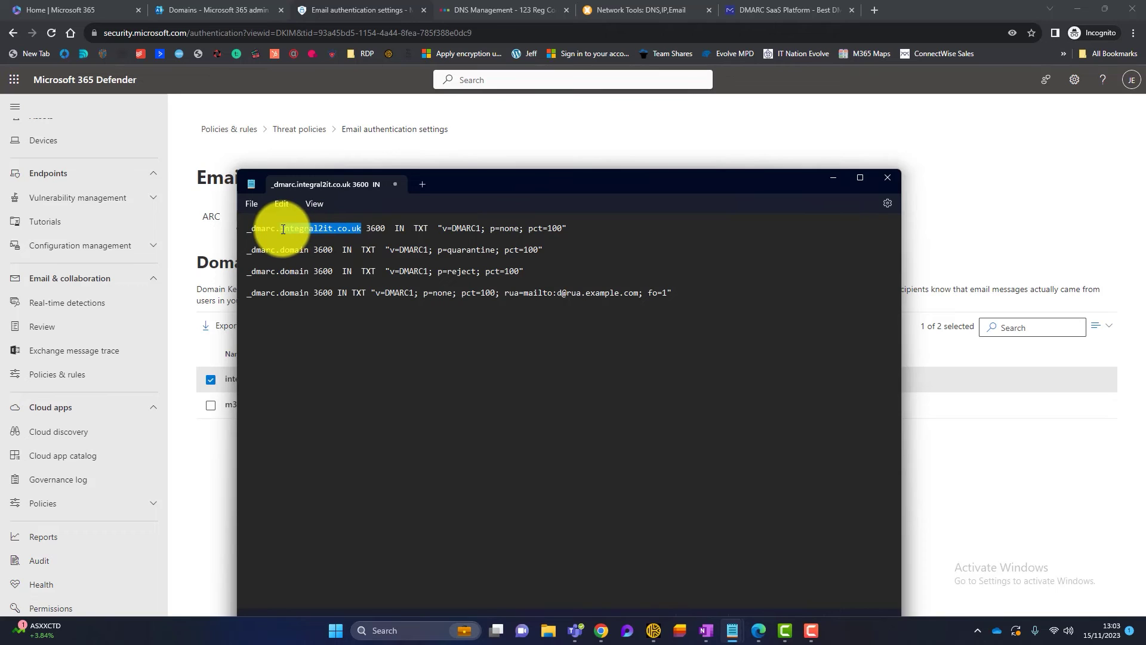
left_click(308, 250)
key("BackSpace")
key("BackSpace")
key("BackSpace")
key("BackSpace")
key("BackSpace")
key("BackSpace")
key("ctrl+v")
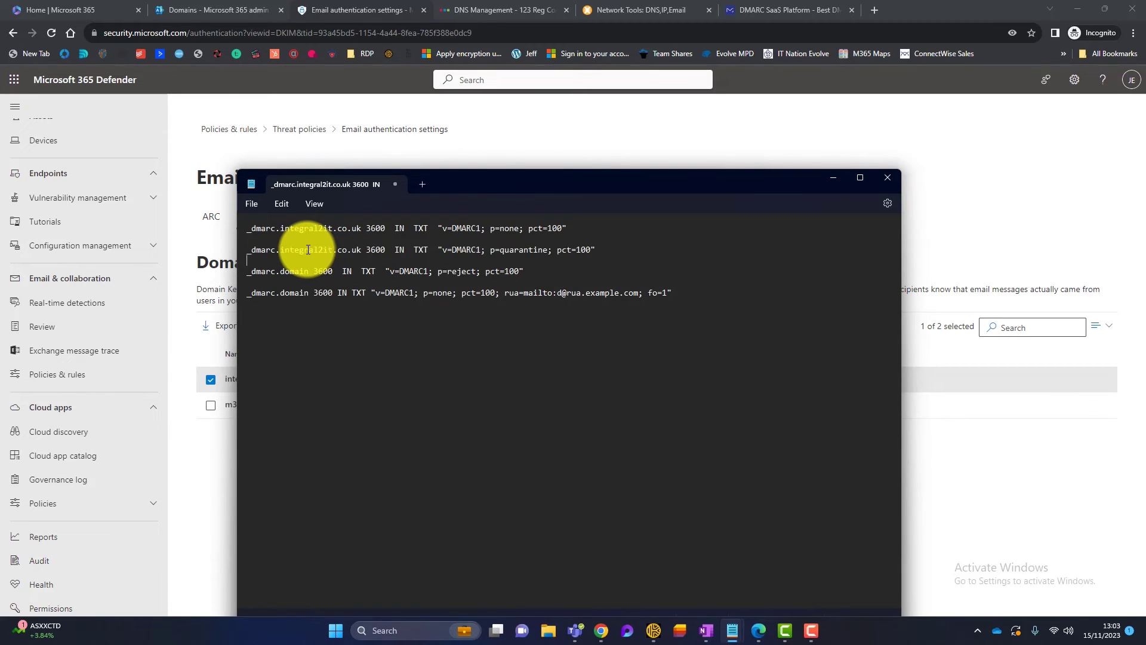
key("Left")
key("Left")
key("Left")
key("Left")
key("Left")
key("Left")
key("Left")
key("Left")
key("Left")
key("Left")
key("BackSpace")
key("BackSpace")
key("BackSpace")
key("BackSpace")
key("BackSpace")
key("BackSpace")
key("ctrl+v")
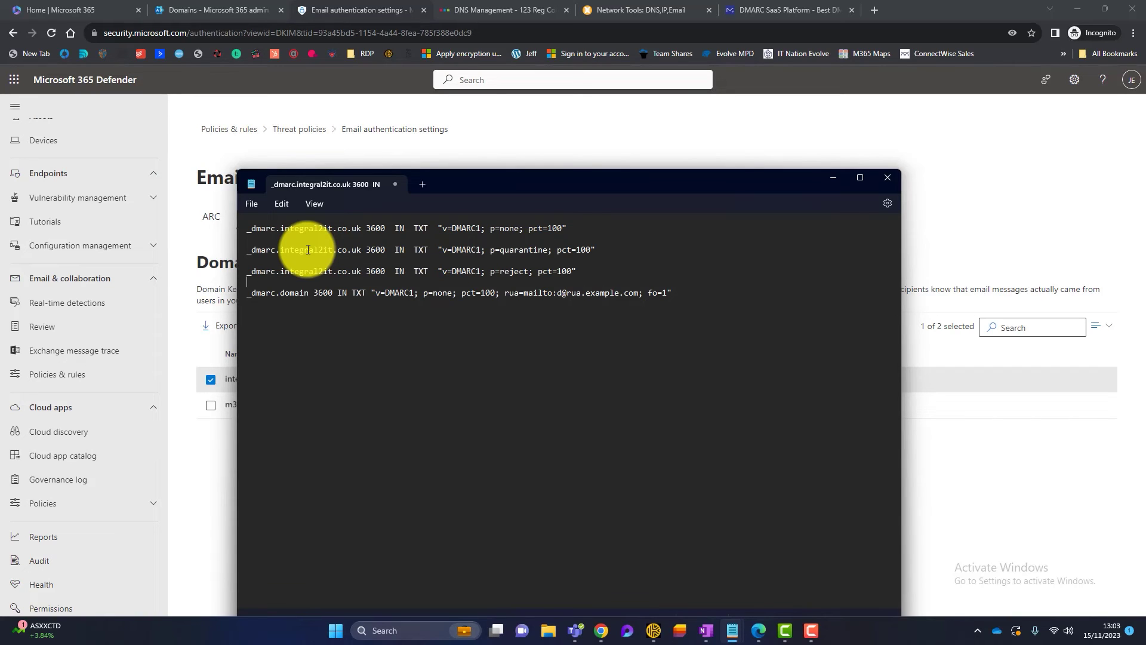
key("Left")
key("BackSpace")
key("BackSpace")
key("BackSpace")
key("BackSpace")
key("BackSpace")
key("BackSpace")
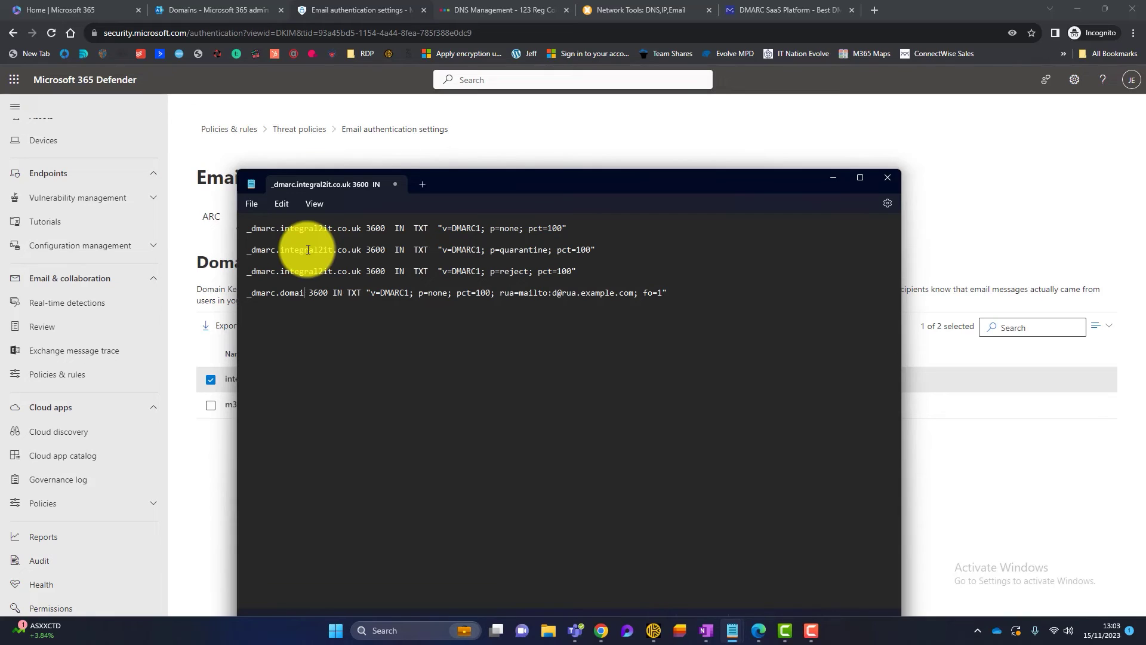
key("ctrl+v")
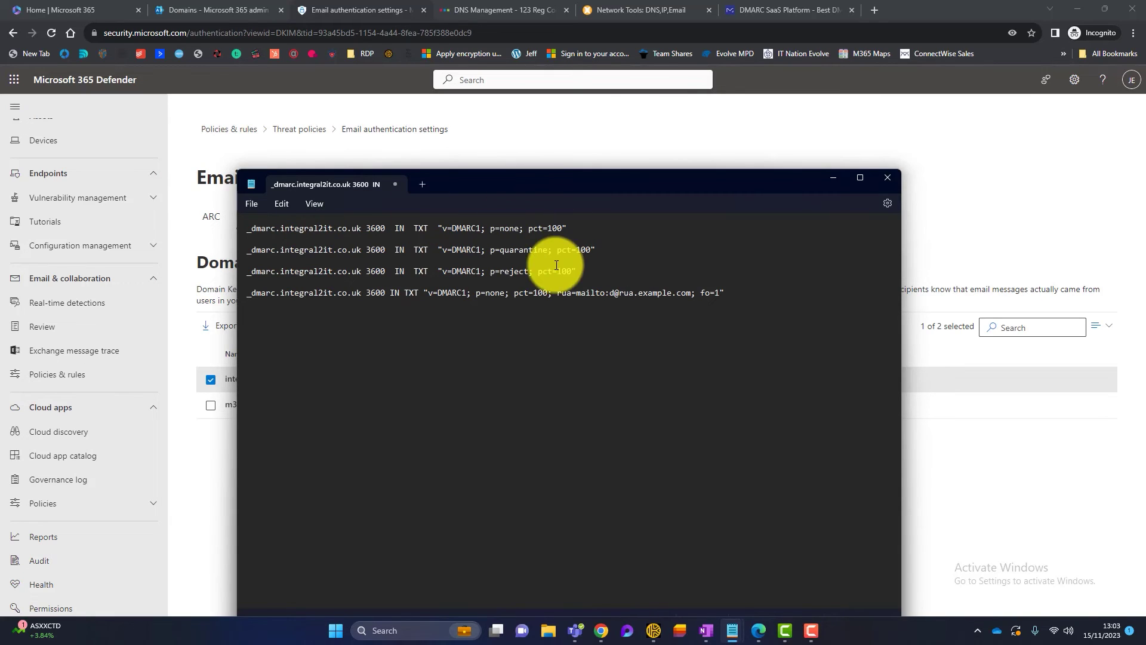
left_click_drag(546, 249, 507, 248)
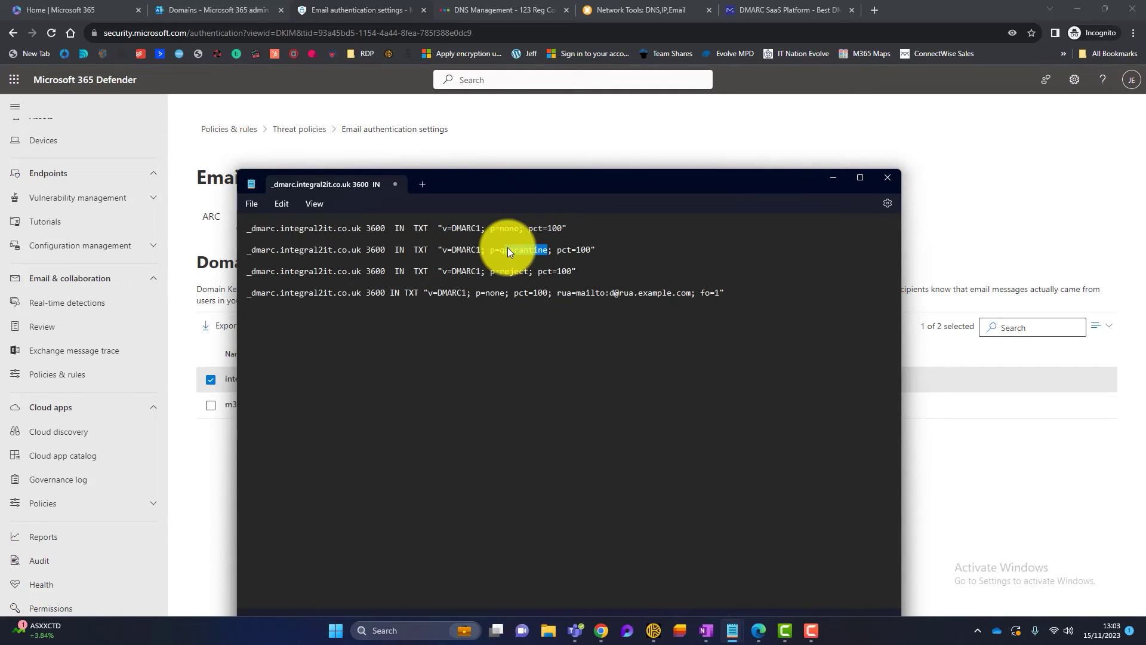
left_click(505, 270)
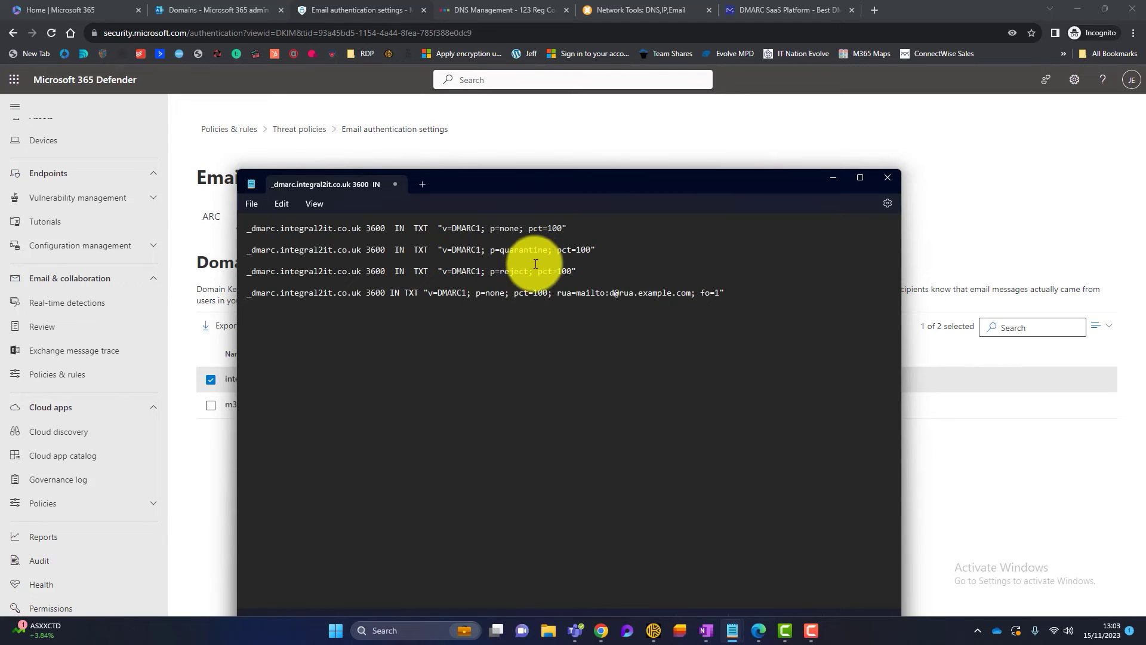
left_click(577, 225)
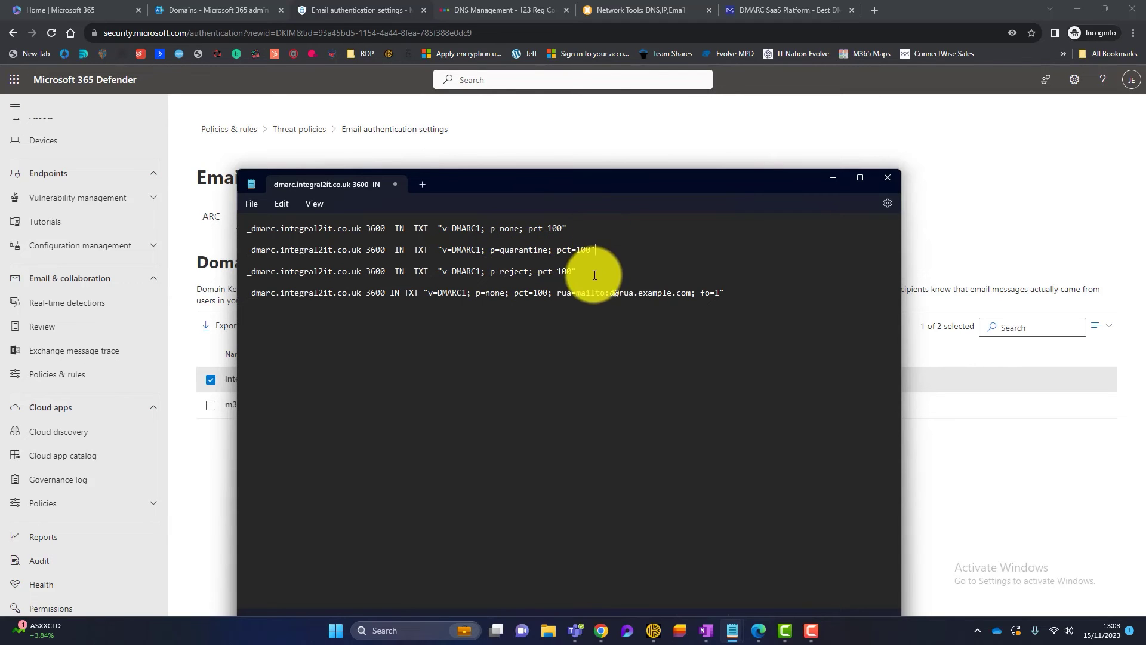
left_click_drag(605, 230, 623, 231)
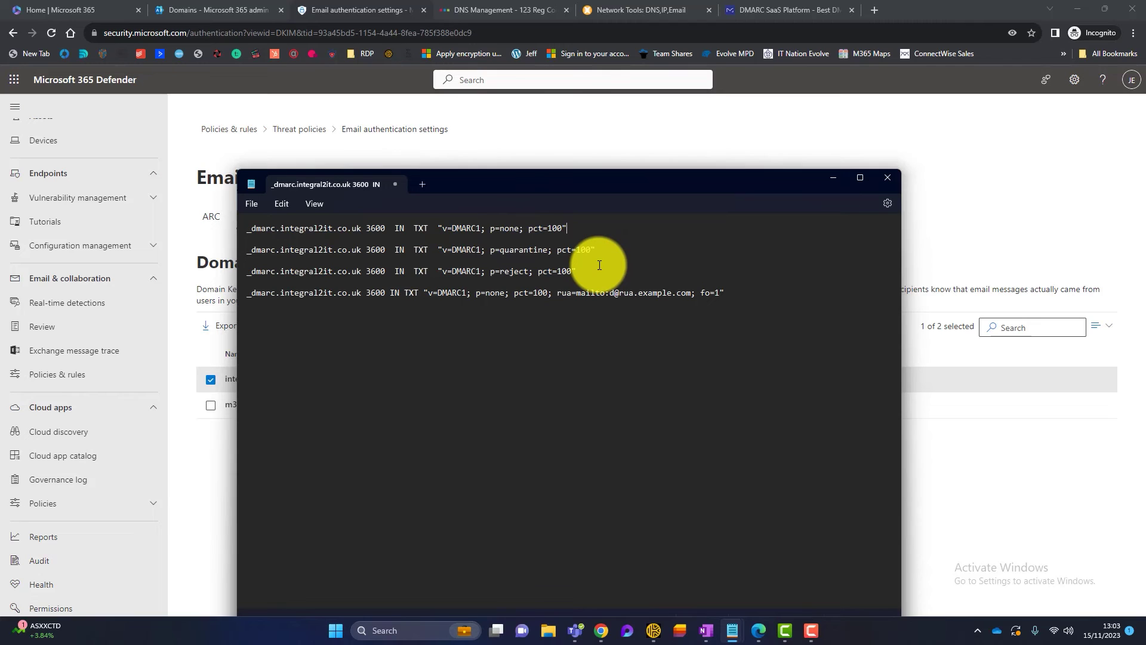
left_click_drag(744, 293, 82, 292)
left_click(375, 293)
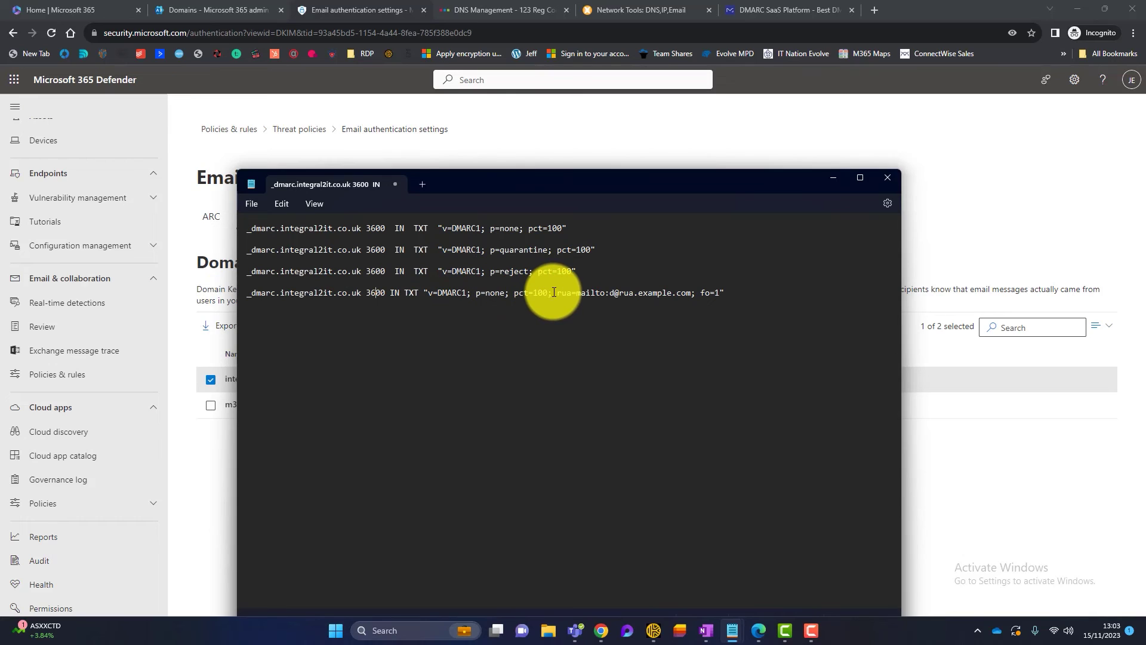
left_click_drag(553, 292, 690, 292)
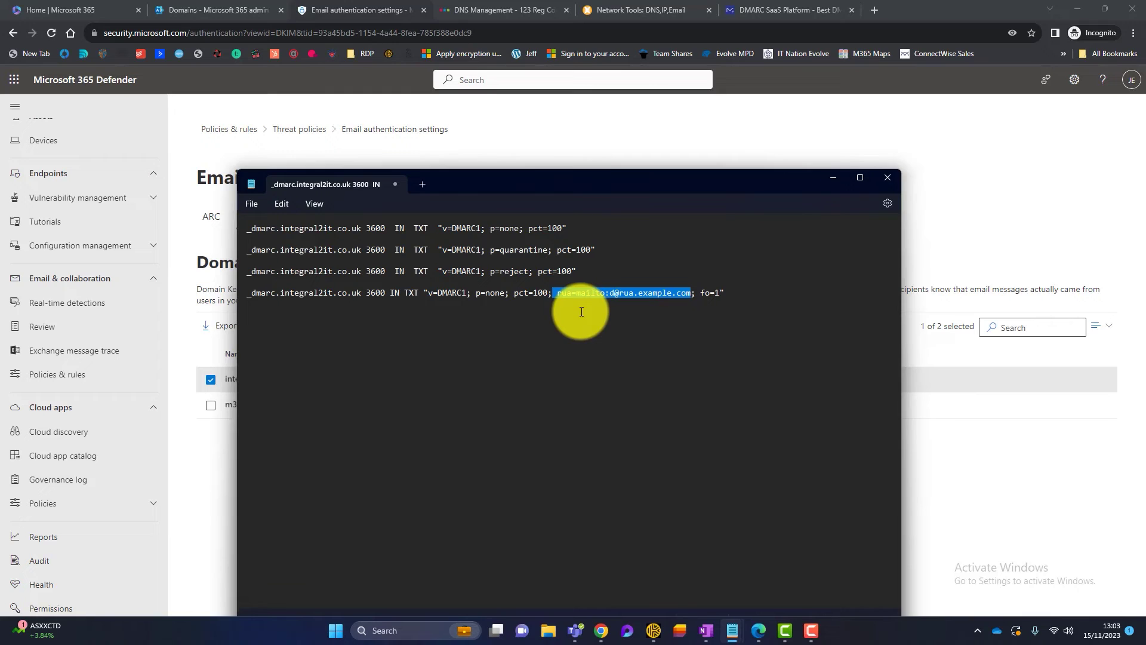
left_click(582, 311)
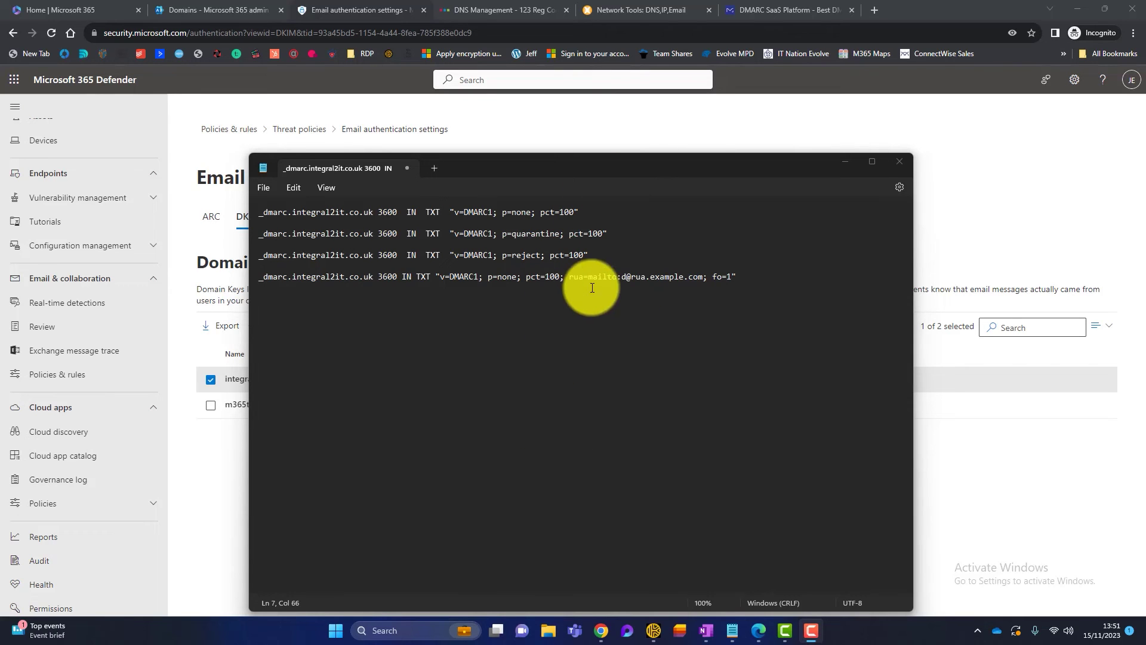
- Change the fourth record's aggregate report address to the service desk mailbox
left_click(699, 280)
key("BackSpace")
key("BackSpace")
key("BackSpace")
key("BackSpace")
key("BackSpace")
key("BackSpace")
key("BackSpace")
key("BackSpace")
key("BackSpace")
key("BackSpace")
key("BackSpace")
key("BackSpace")
key("BackSpace")
key("BackSpace")
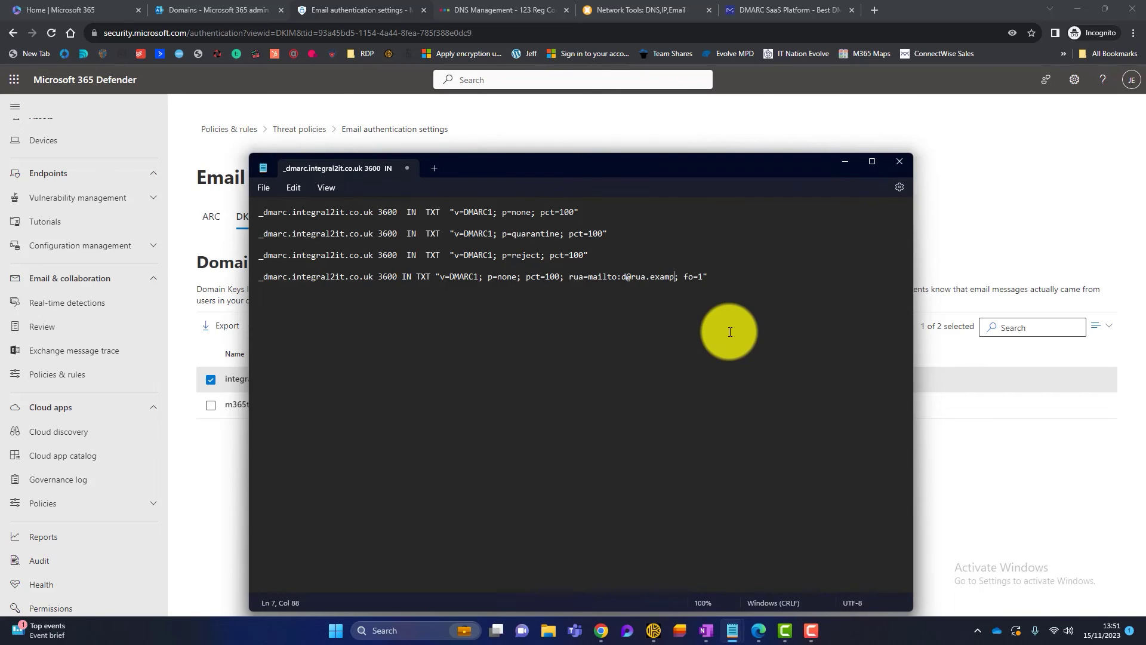
key("BackSpace")
key("BackSpace")
key("BackSpace")
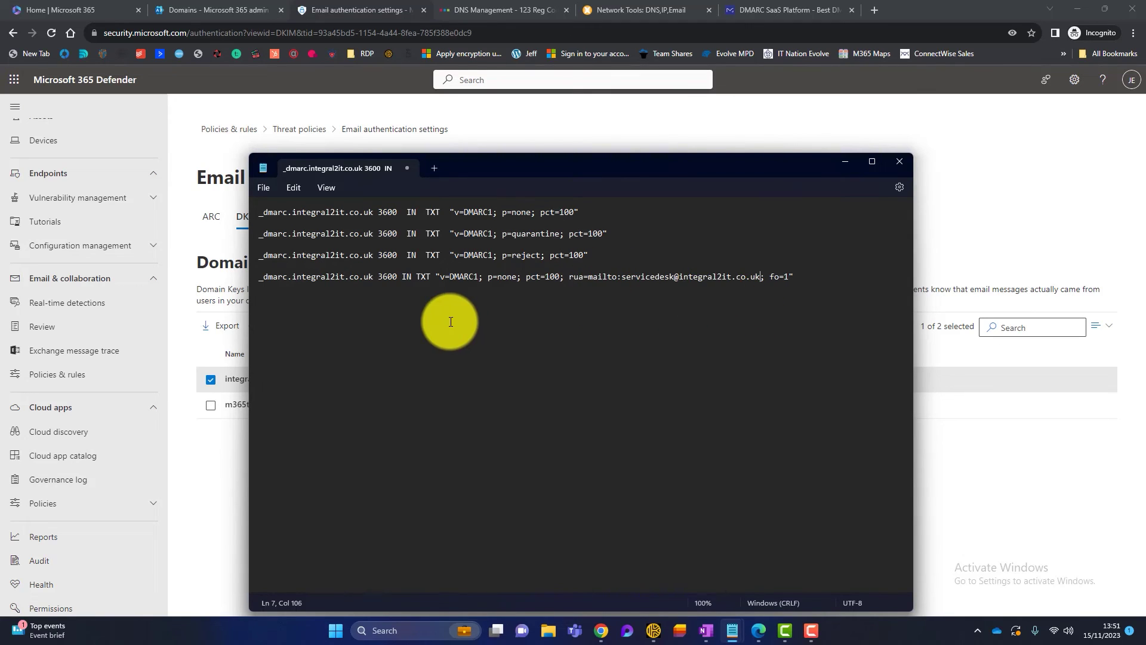
- Change the fourth record's policy from p=none to p=reject
left_click(516, 277)
key("BackSpace")
key("BackSpace")
key("BackSpace")
key("BackSpace")
type("reject")
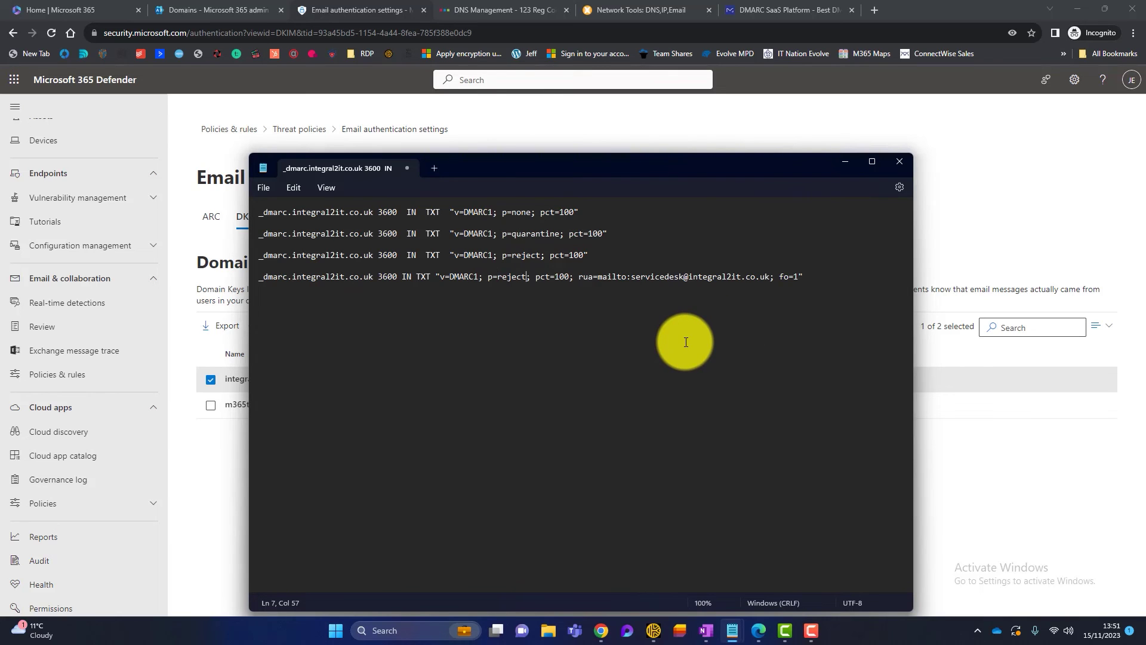
double_click(274, 278)
right_click(274, 278)
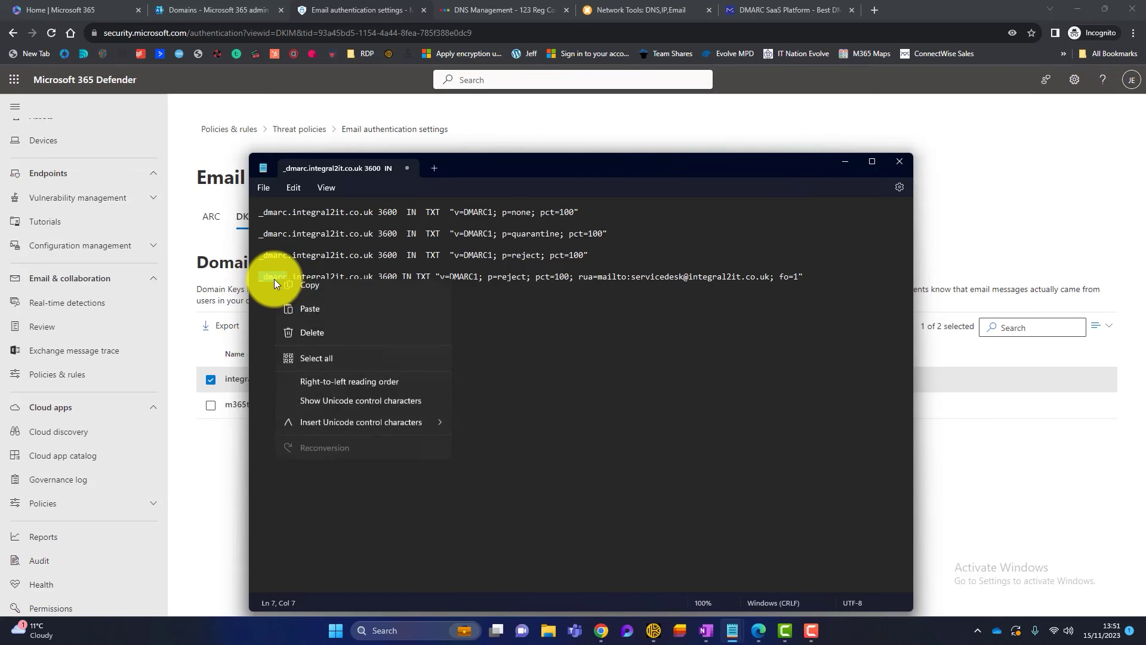
- Add a _dmarc TXT record in 123 Reg holding the p=reject DMARC value from Notepad
left_click(313, 286)
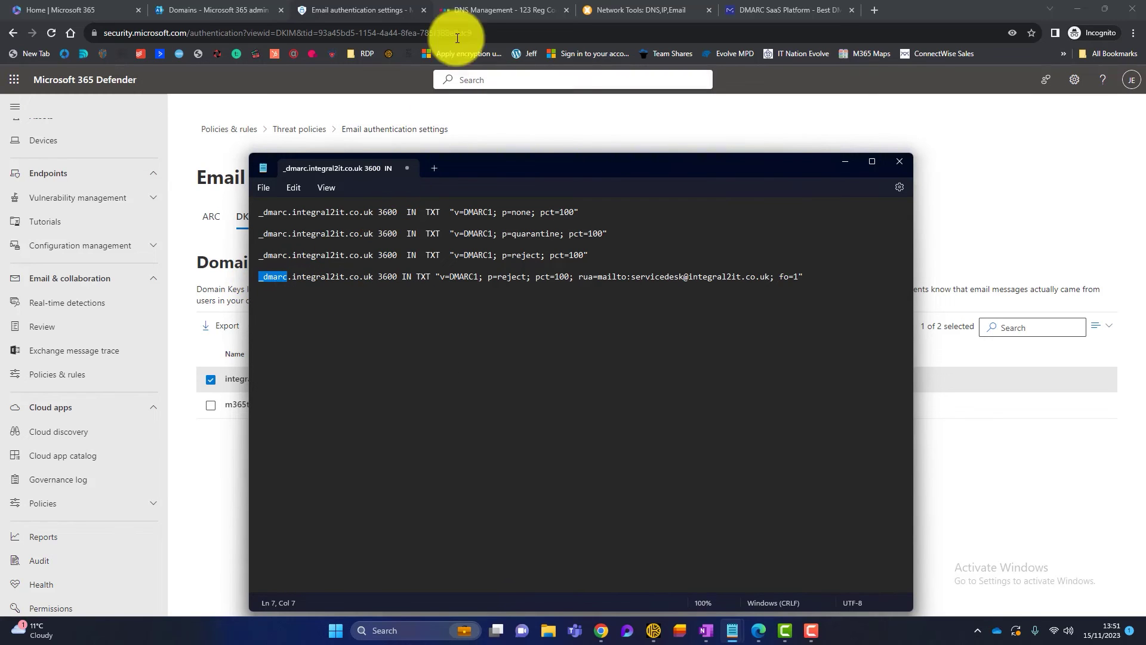
left_click(474, 7)
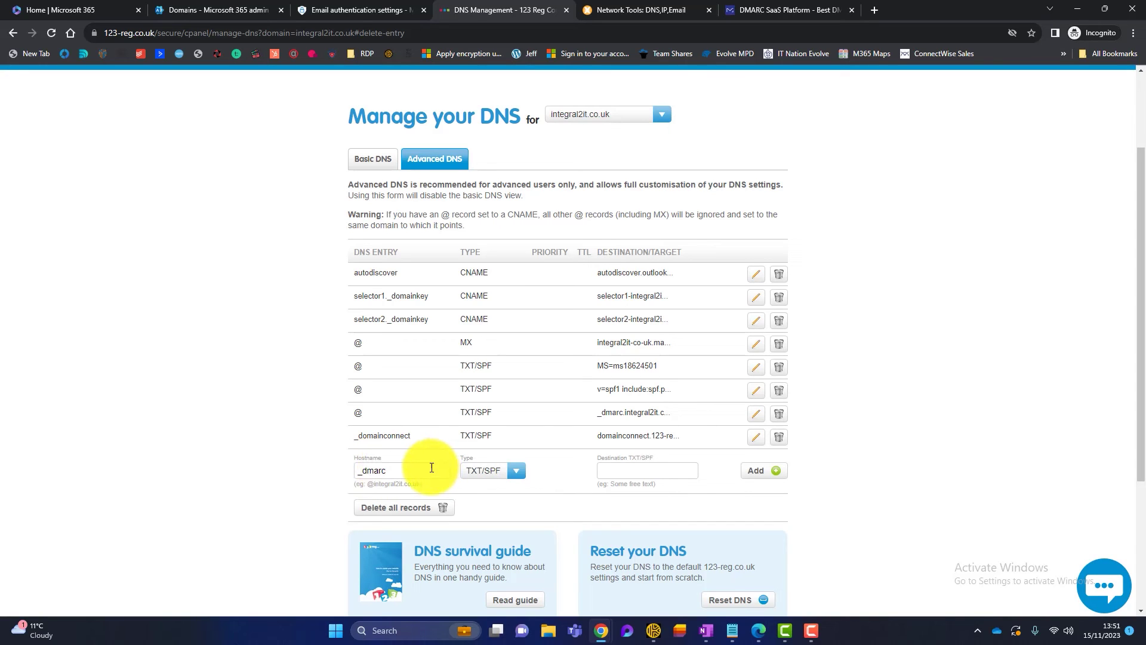
mouse_move(742, 638)
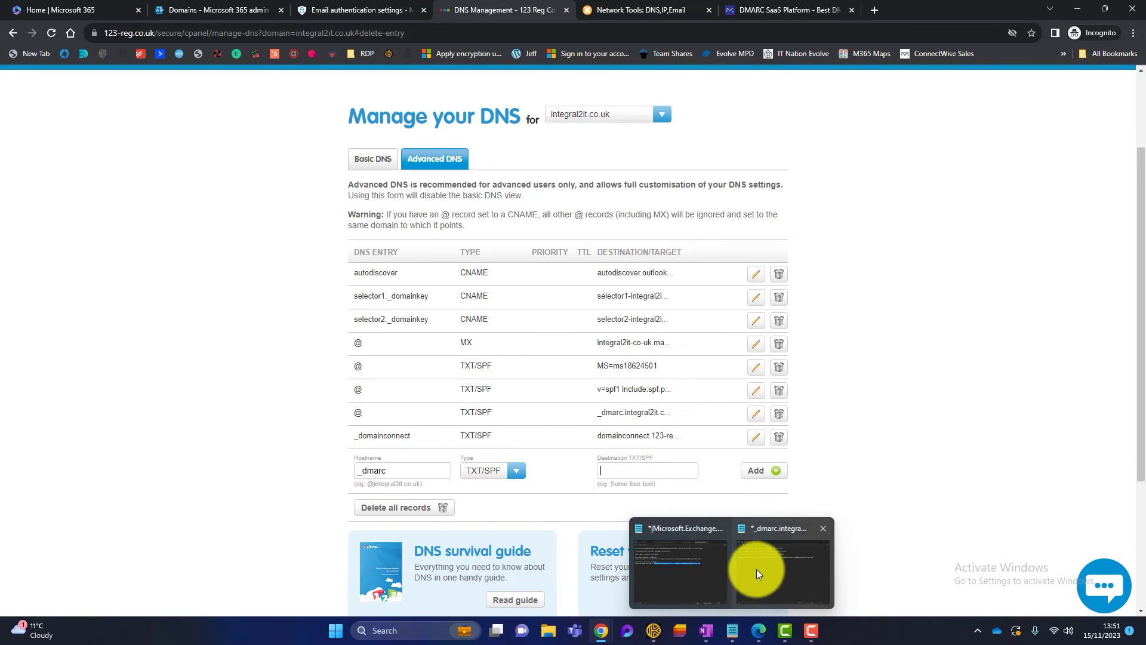
left_click(757, 568)
left_click_drag(805, 276, 436, 277)
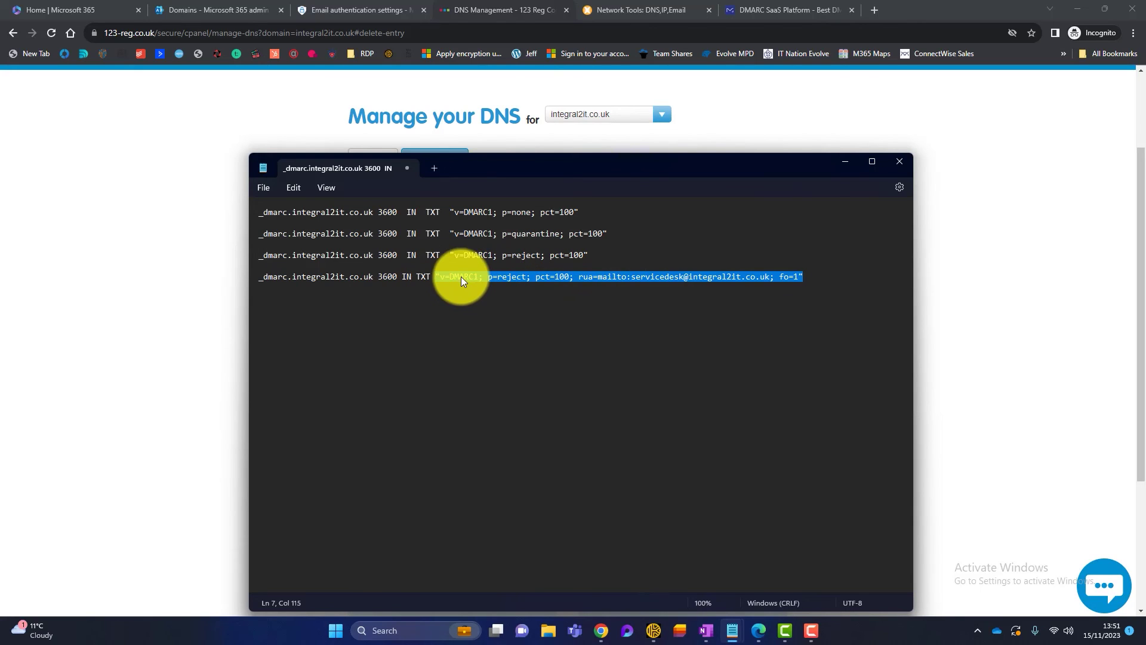
right_click(560, 277)
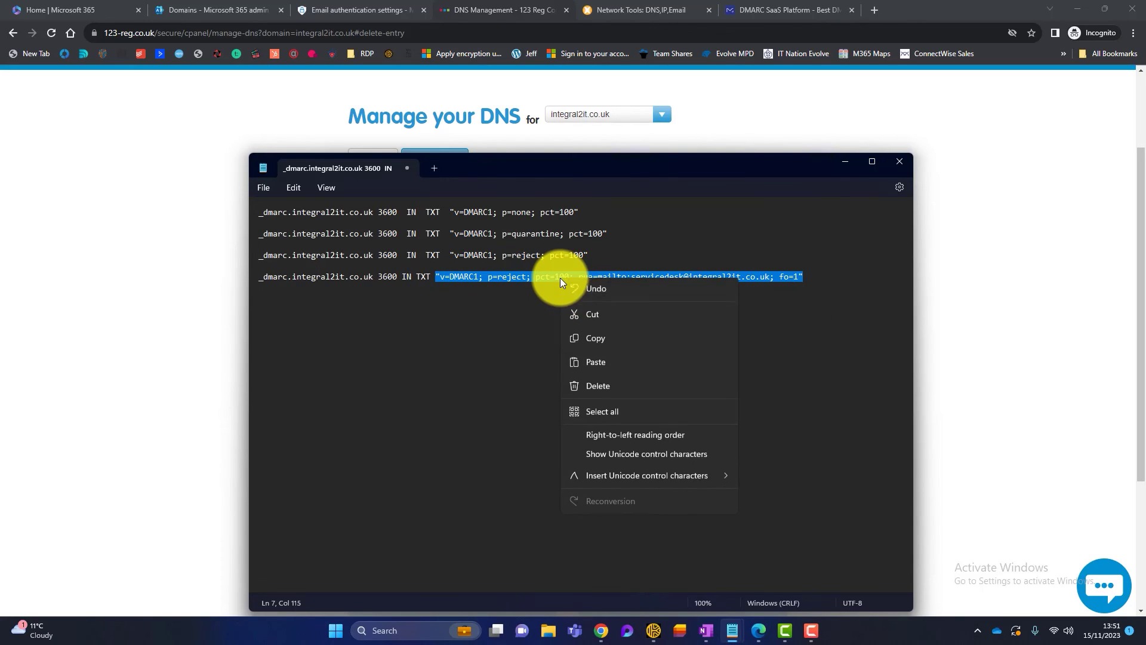
left_click(592, 338)
left_click(242, 357)
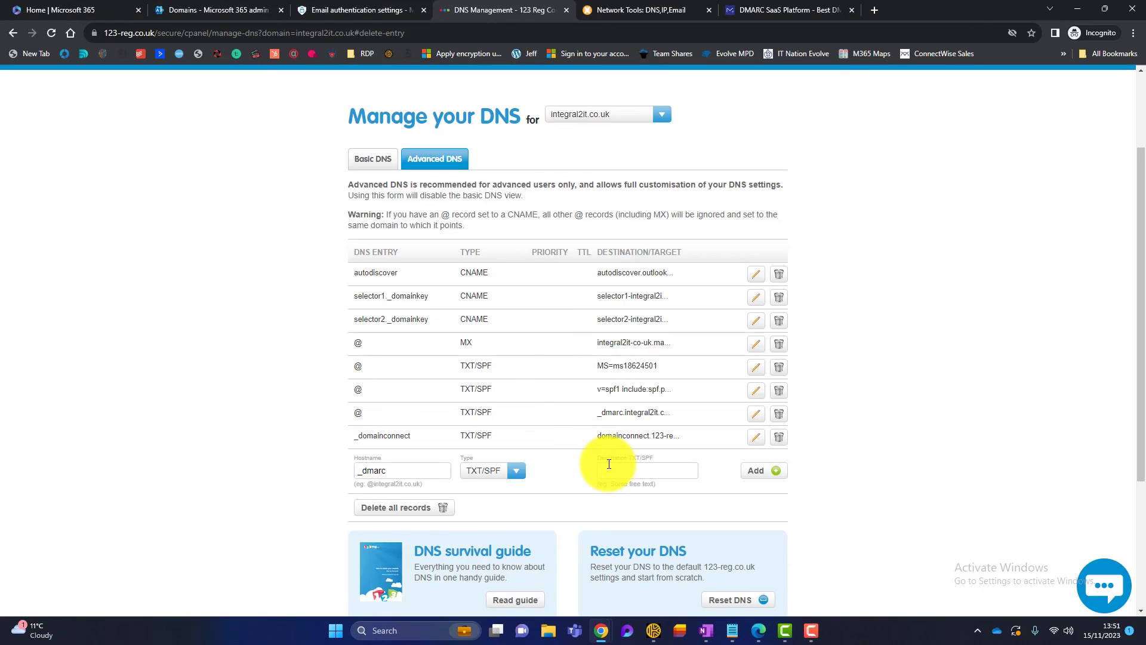
key("ctrl+v")
left_click(761, 470)
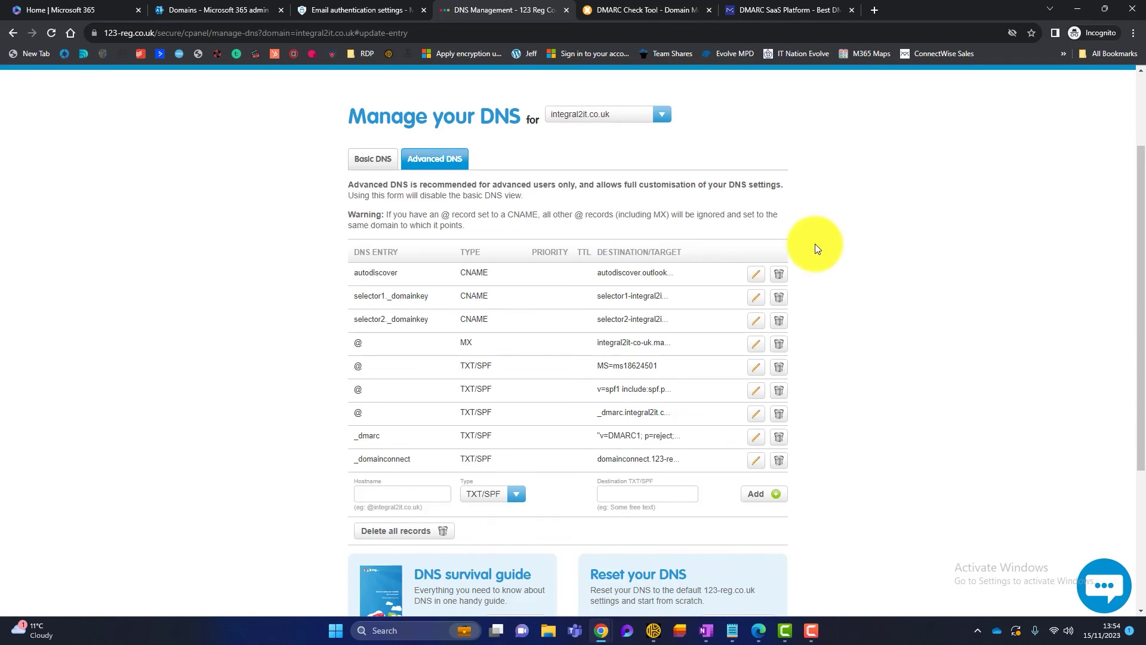
- Run an MXToolbox DMARC lookup on integral2it.co.uk and confirm the p=reject record is valid
left_click(616, 9)
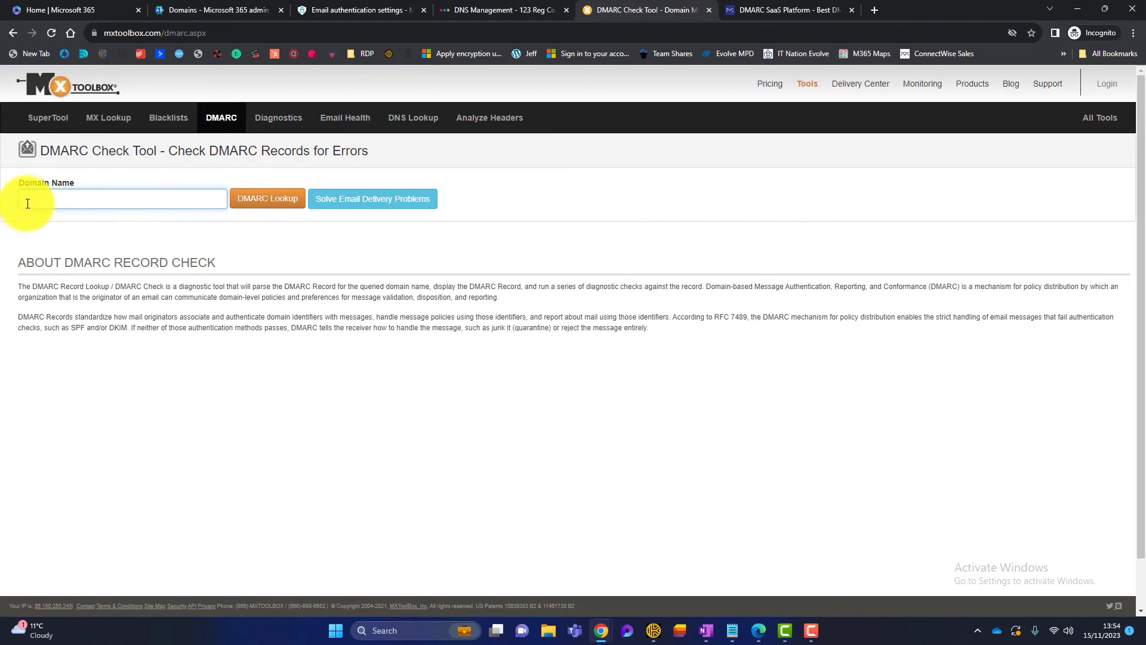
left_click(151, 197)
type("int")
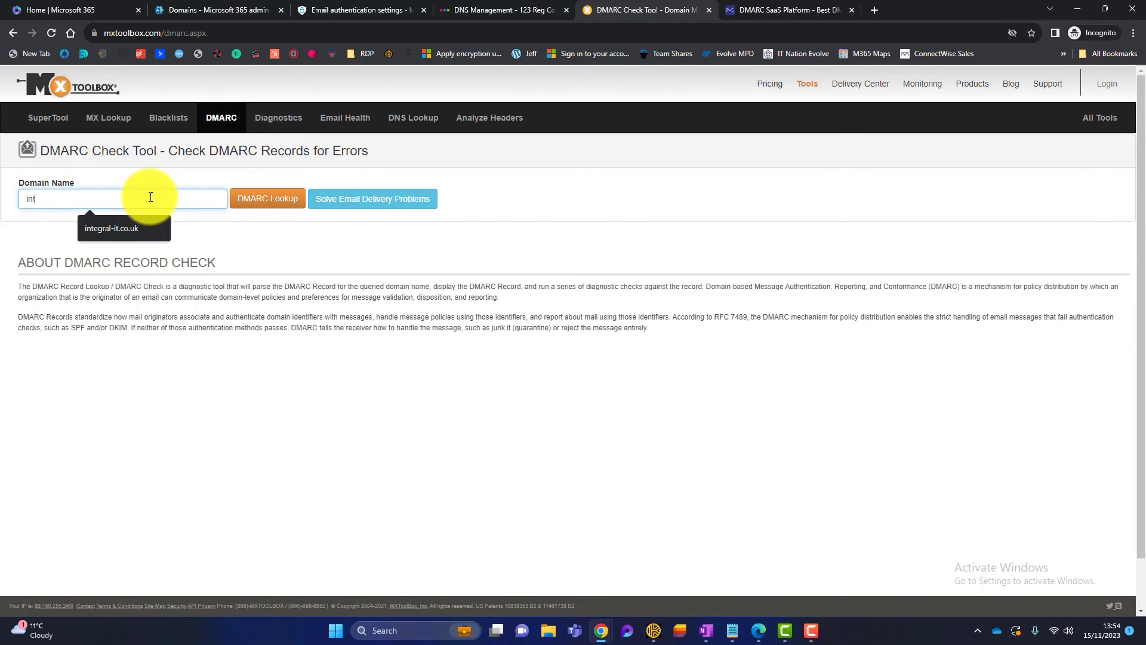
type("egral2it.")
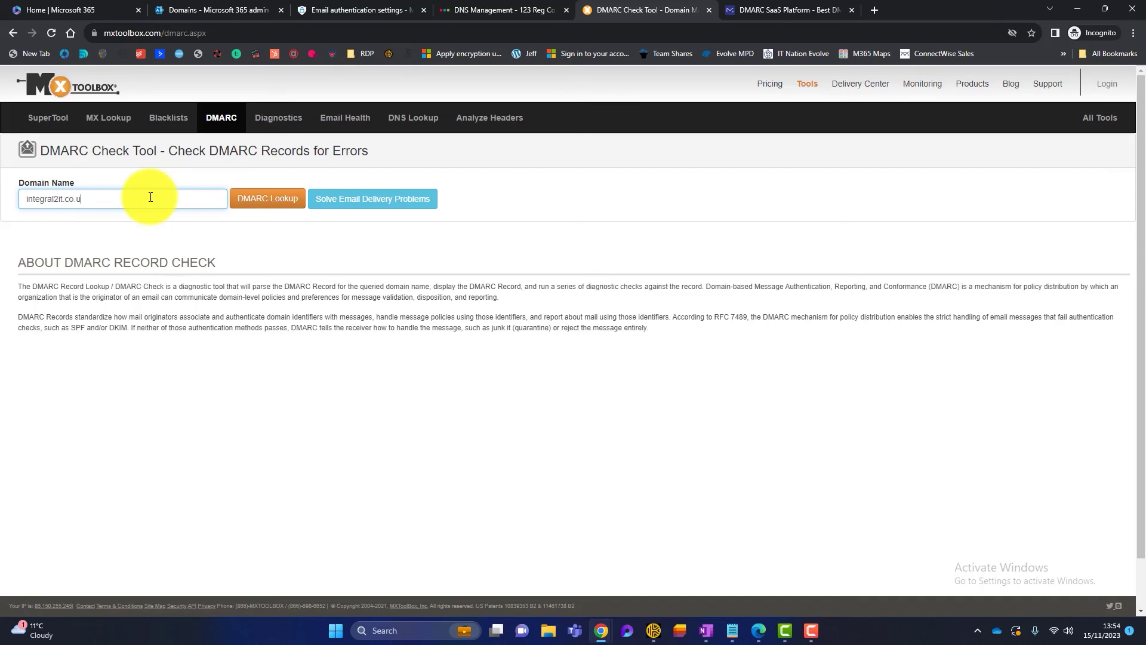
type("co.uk")
left_click(263, 199)
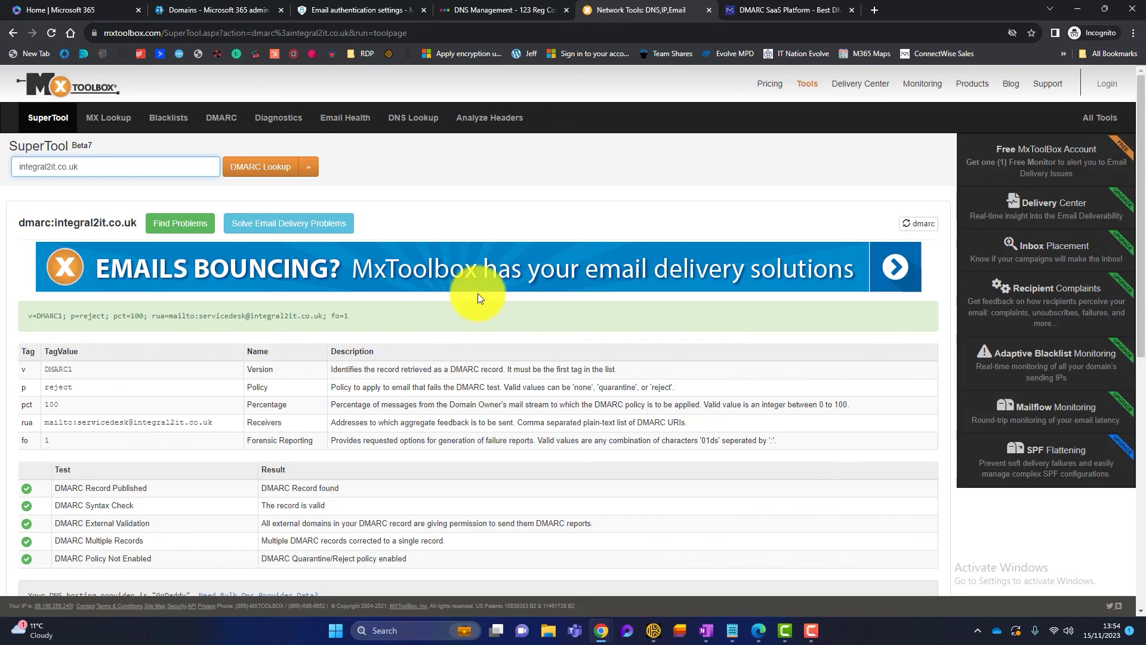
left_click(765, 10)
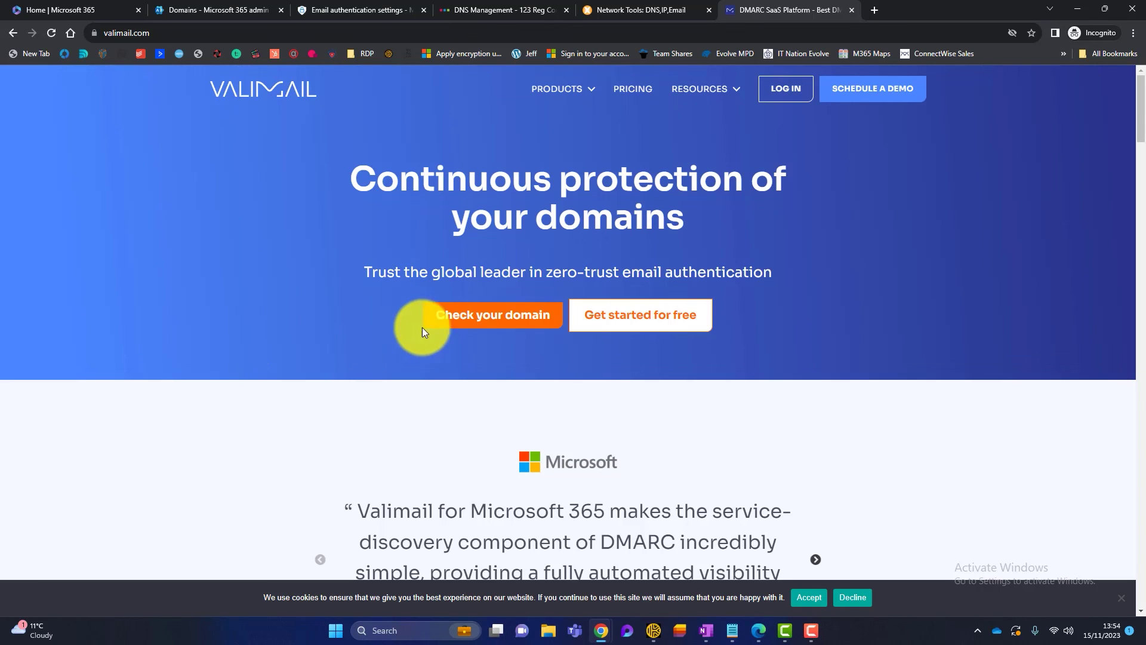
- Run Valimail's domain checker on integral2it.co.uk and review its Protected, DMARC-at-enforcement result
left_click(459, 325)
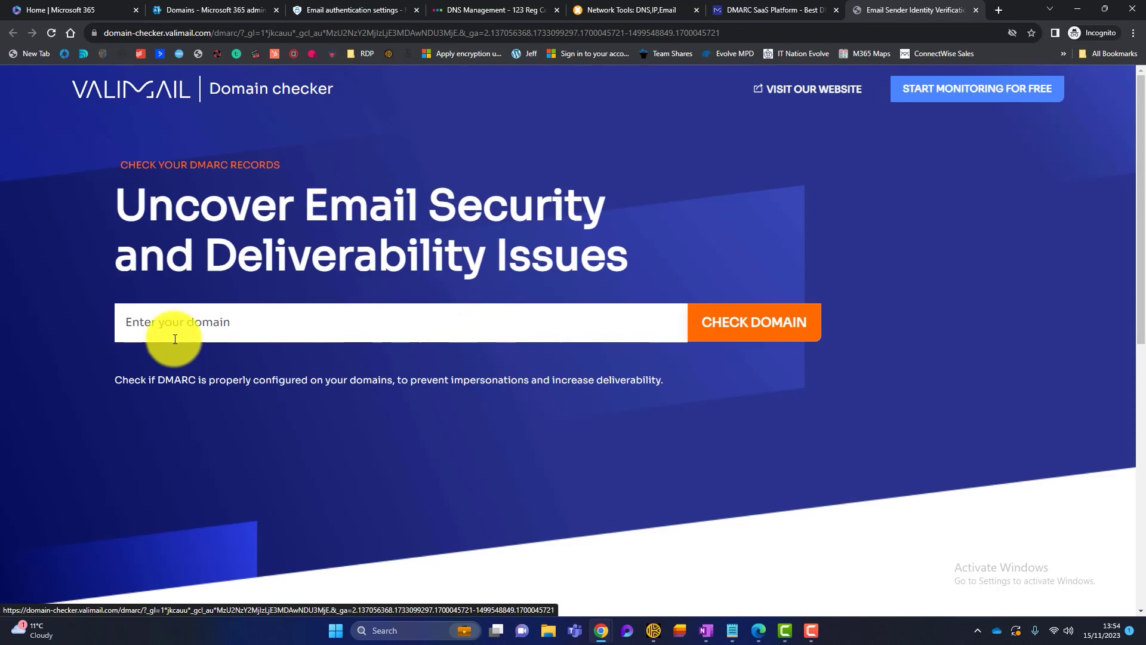
left_click(167, 323)
type("integral")
type("it.co.uk")
left_click(764, 325)
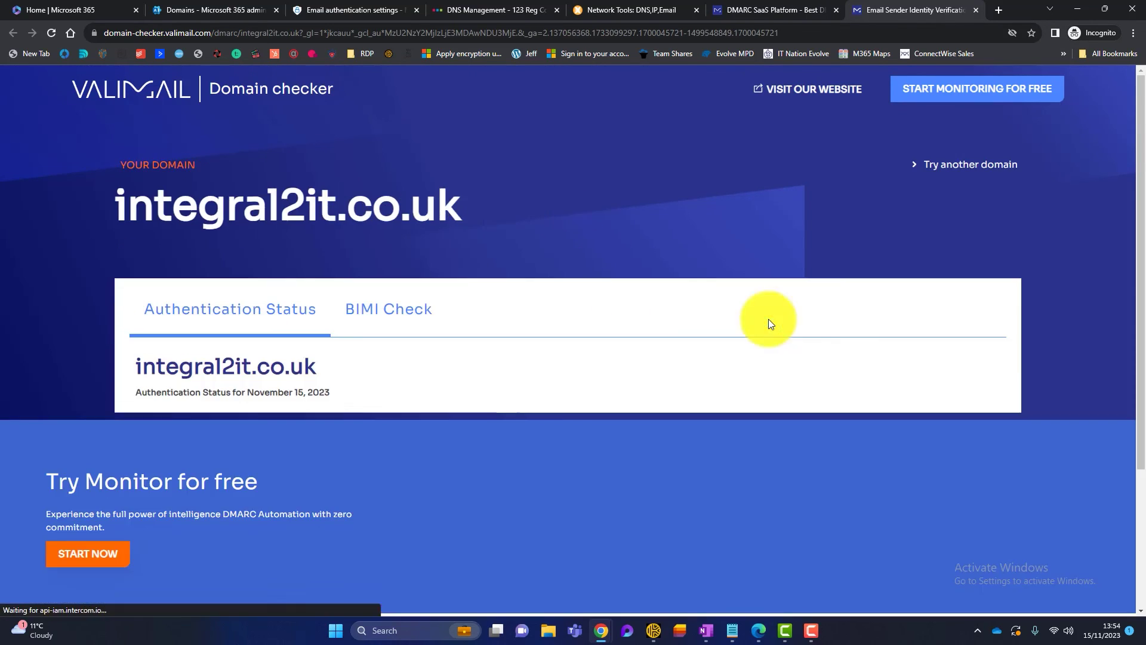
scroll(482, 339, "down", 6)
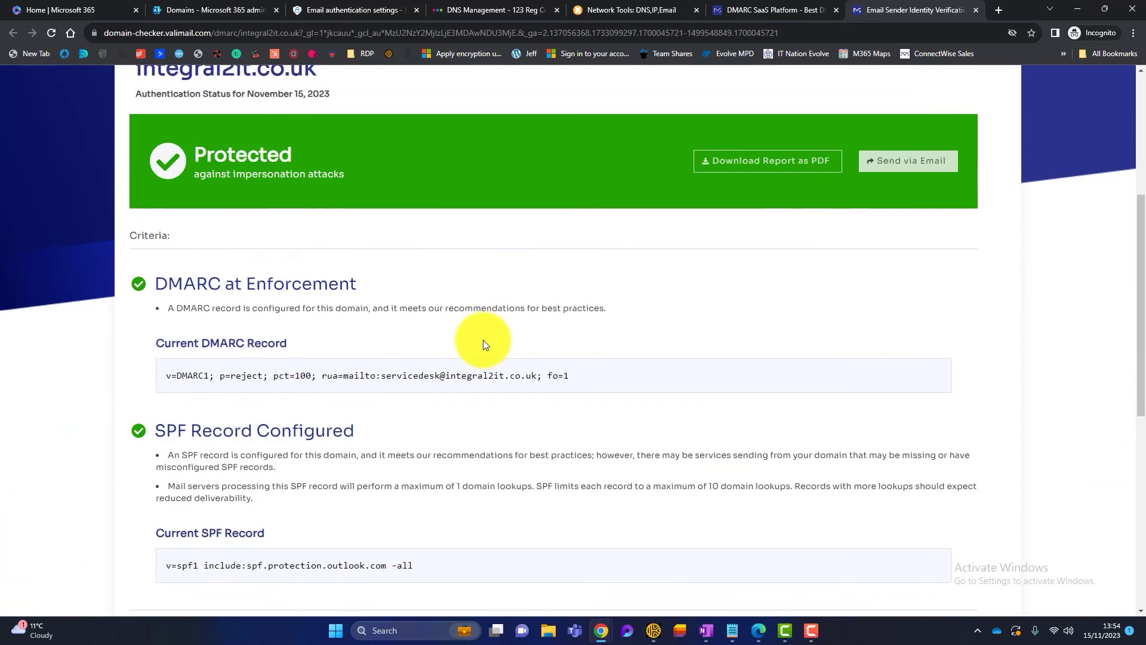
scroll(481, 345, "up", 6)
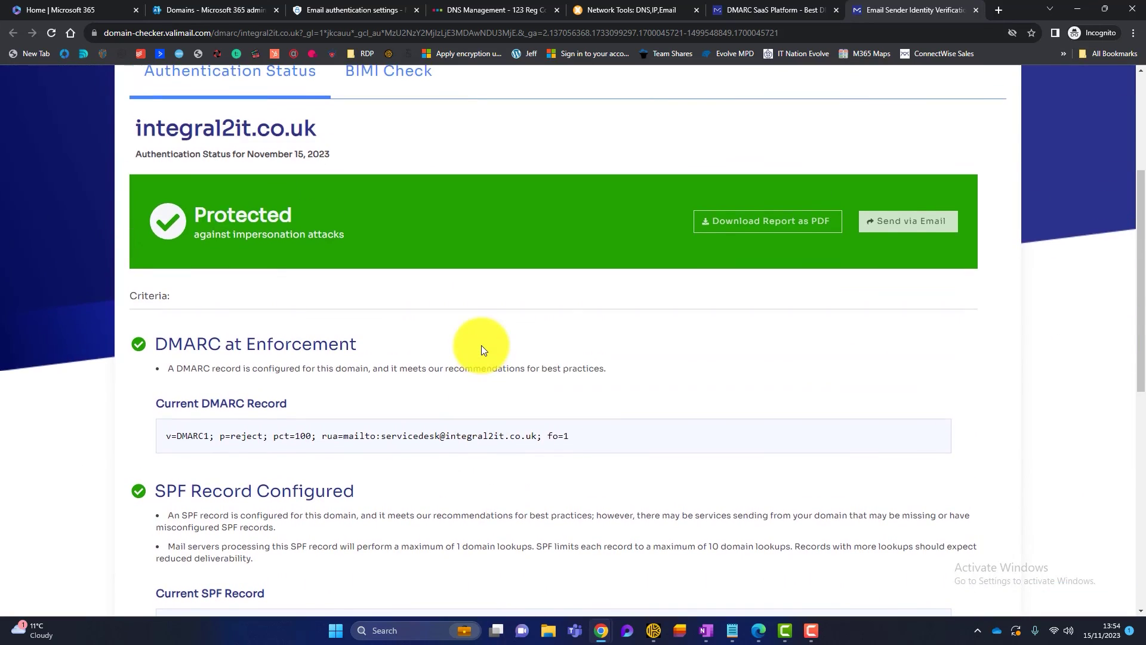
left_click(794, 11)
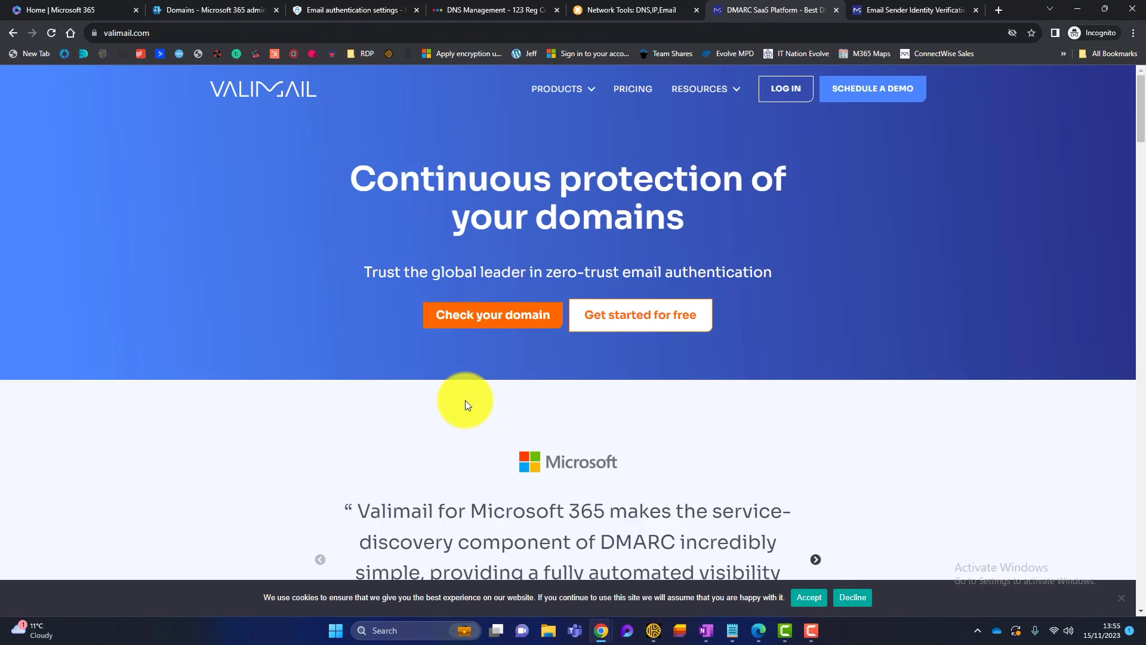
- Switch to the Valimail DMARC Monitor account and go to its Settings > Alerts page
left_click(755, 627)
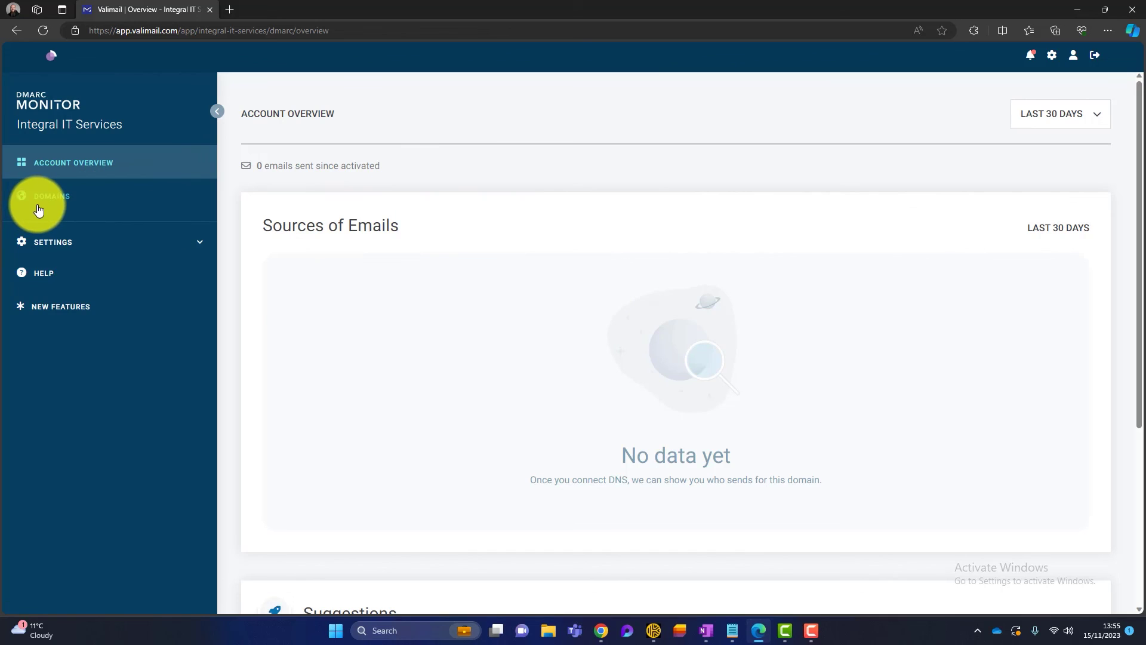
left_click(68, 244)
left_click(64, 272)
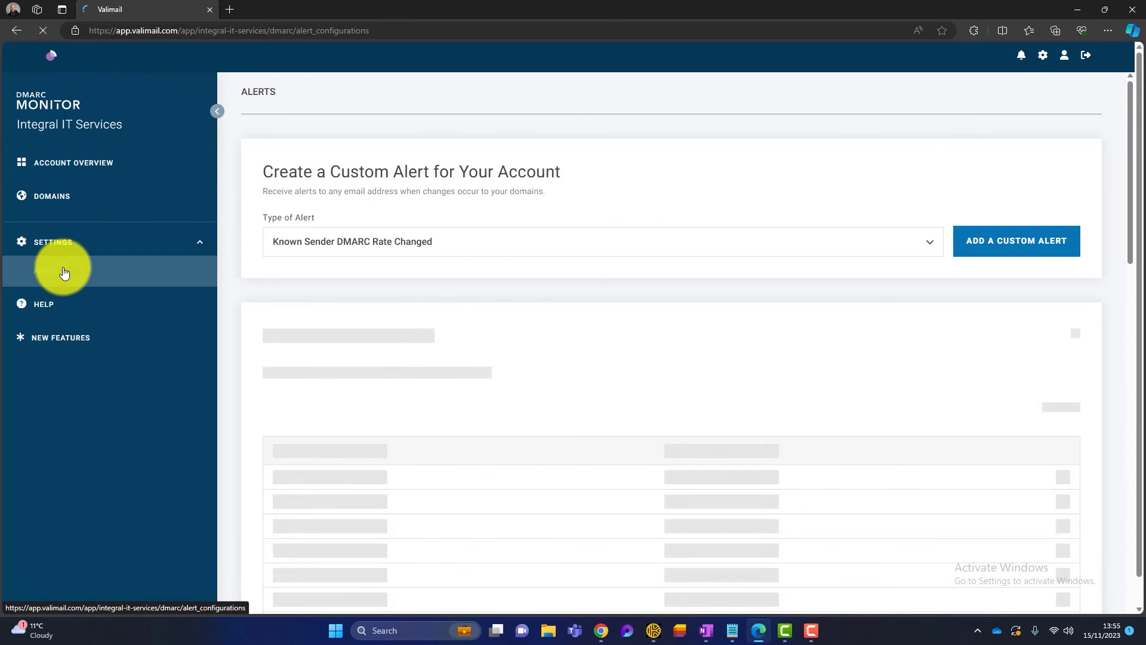
- Add a custom Suspicious Sending alert and keep its frequency on Weekly
left_click(922, 242)
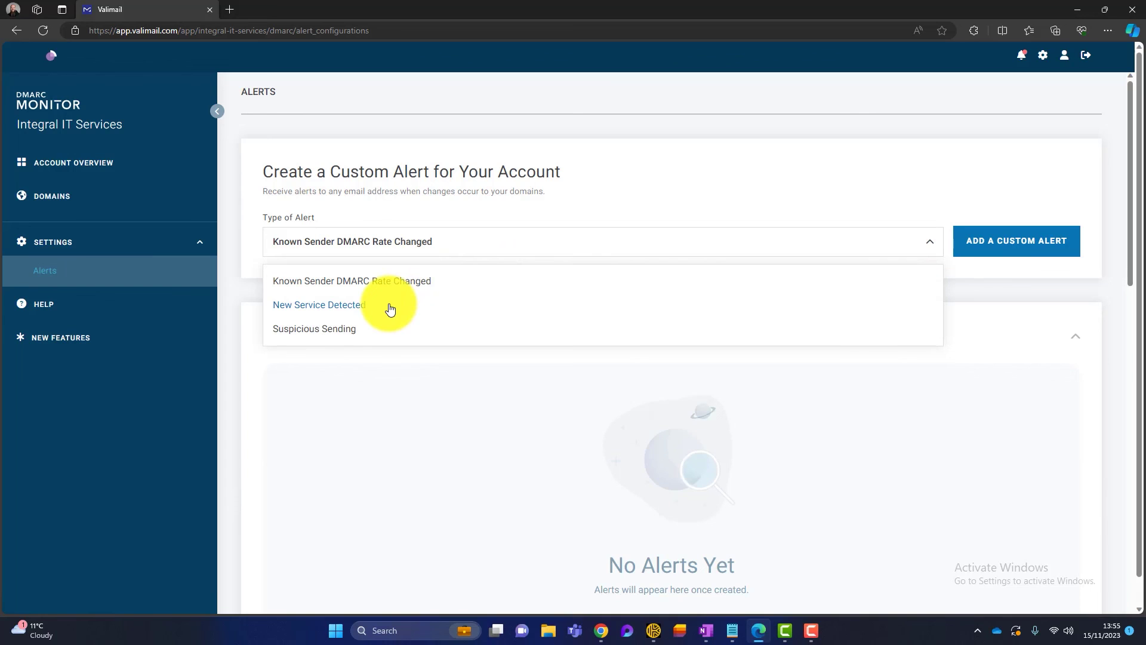
left_click(316, 329)
left_click(978, 242)
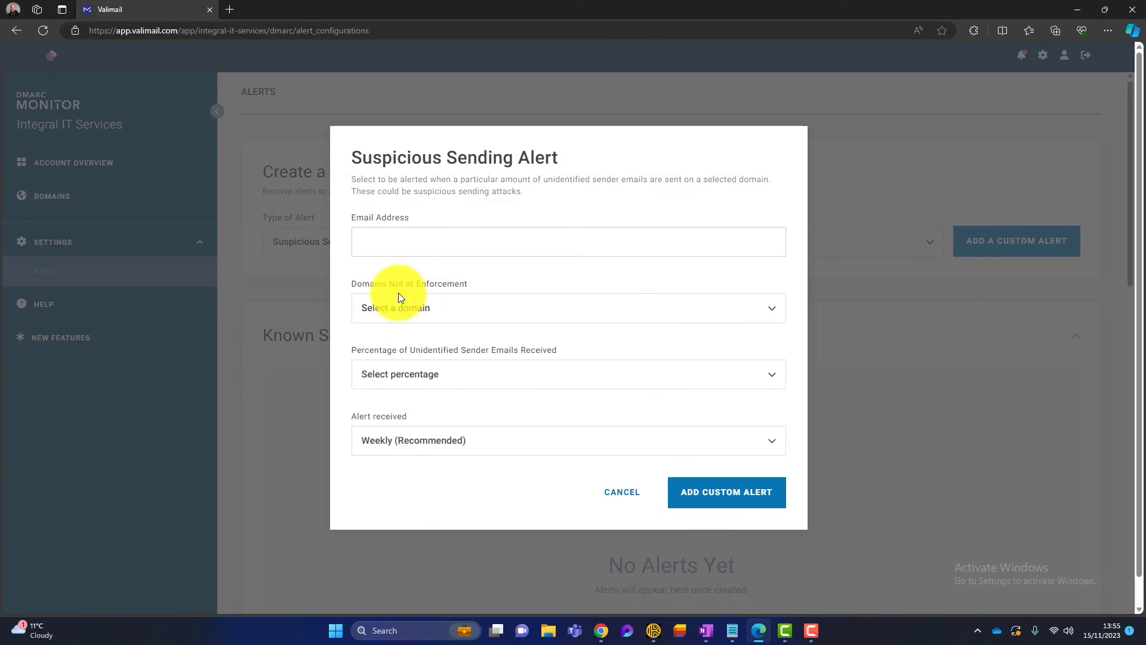
left_click(434, 446)
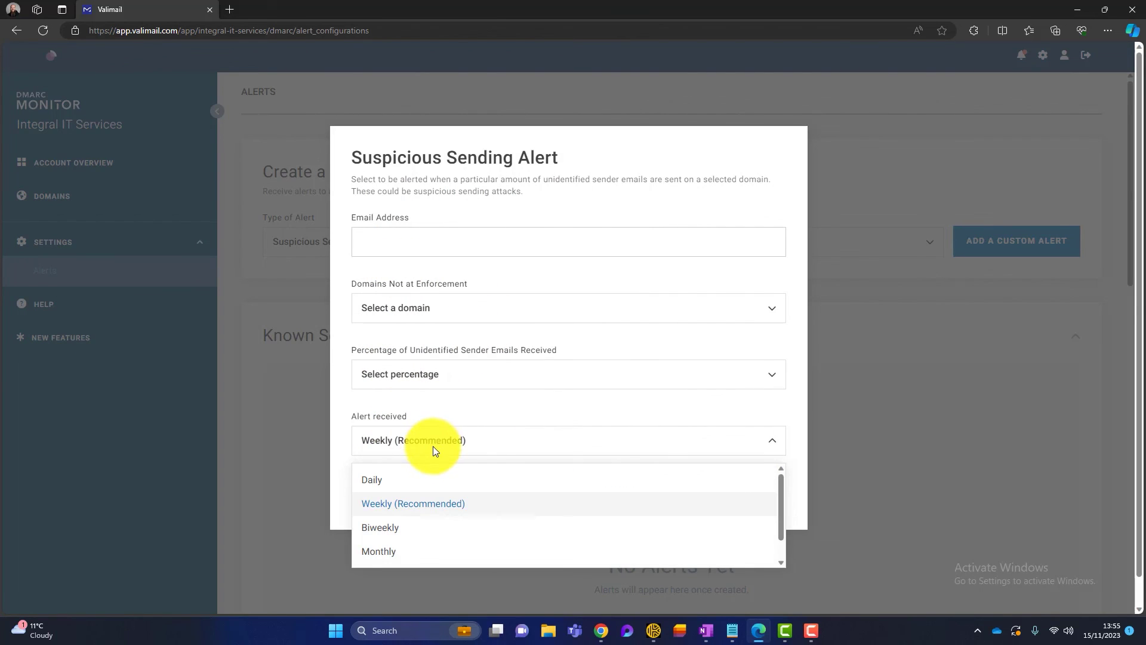
left_click(489, 411)
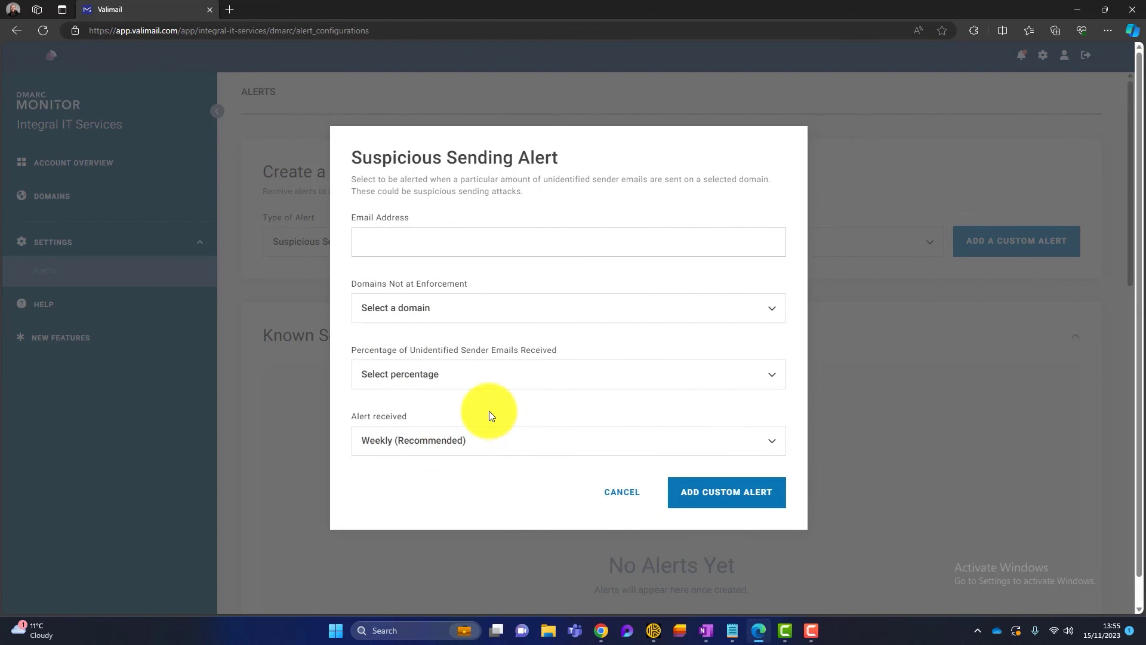